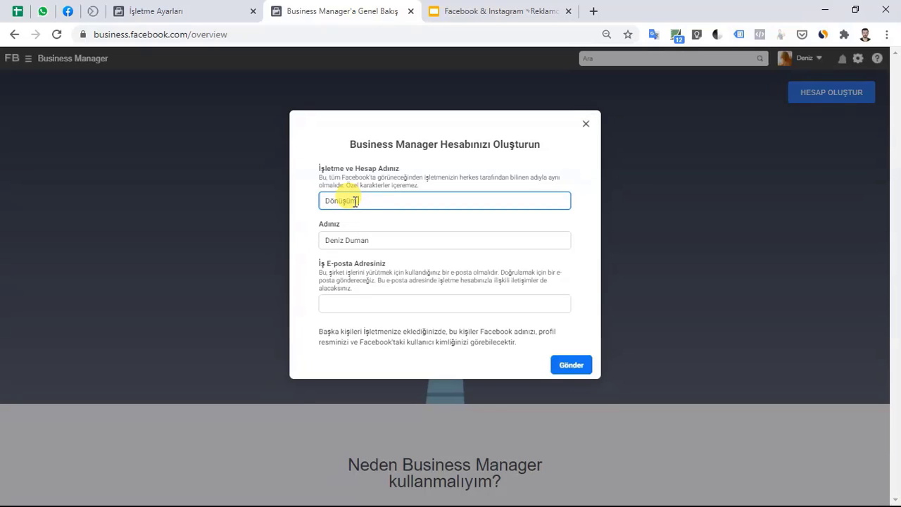
Enter 'Dönüşüm Sistemleri' as the business name and submit the account form.
type("Dönüşüm")
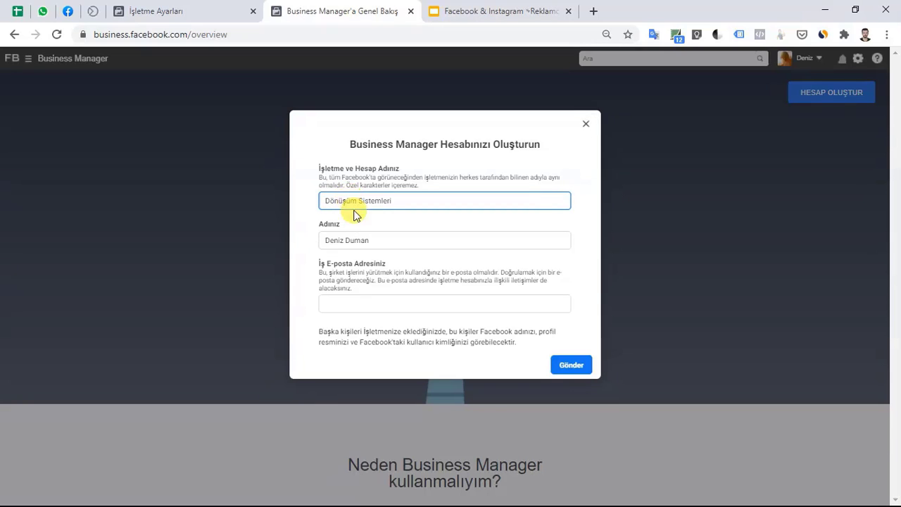
left_click(352, 212)
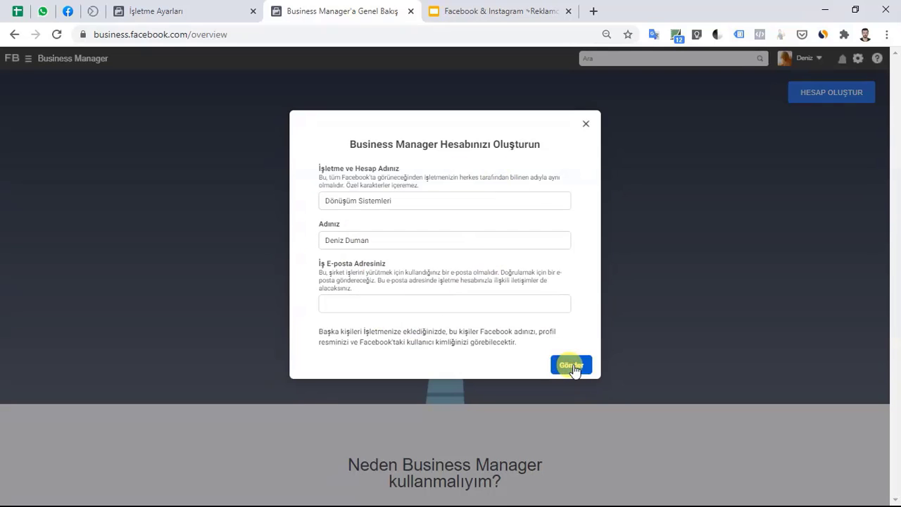
left_click(586, 126)
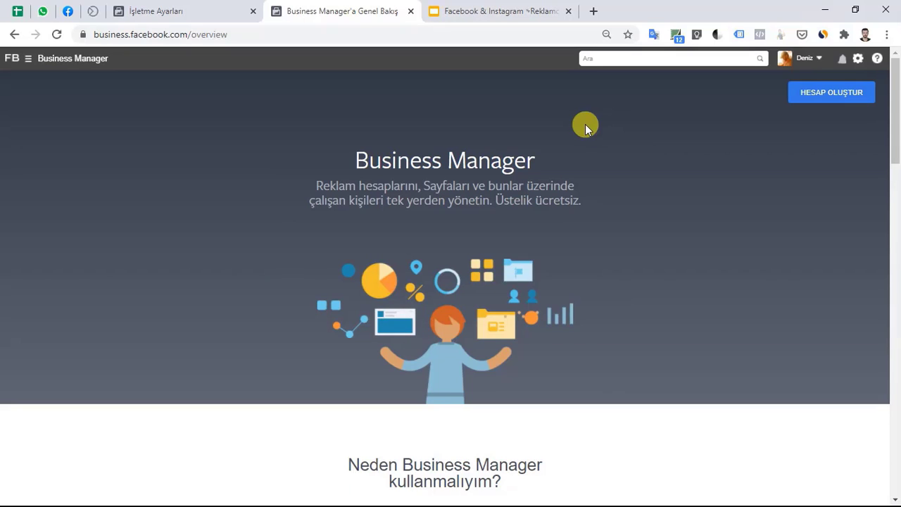
Check Dönüşüm Sistemleri in the business accounts list, glancing at the anatomy slide.
left_click(197, 7)
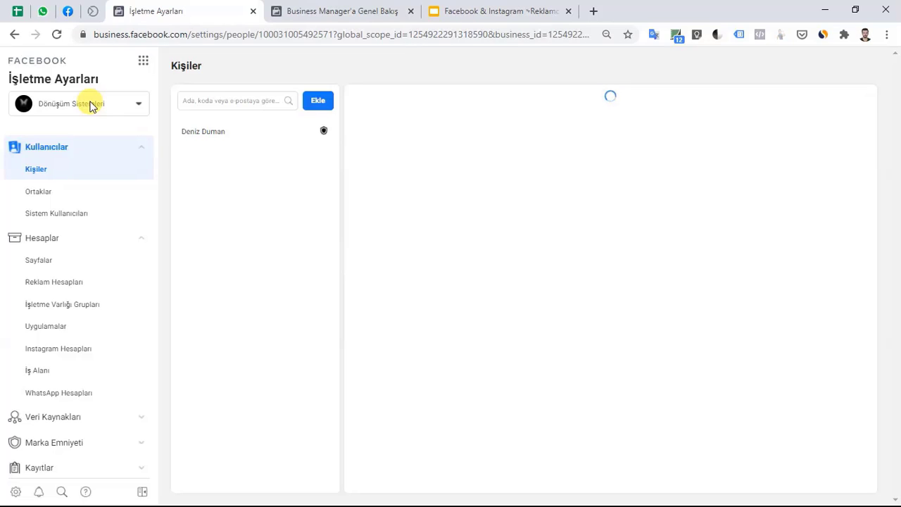
left_click(138, 105)
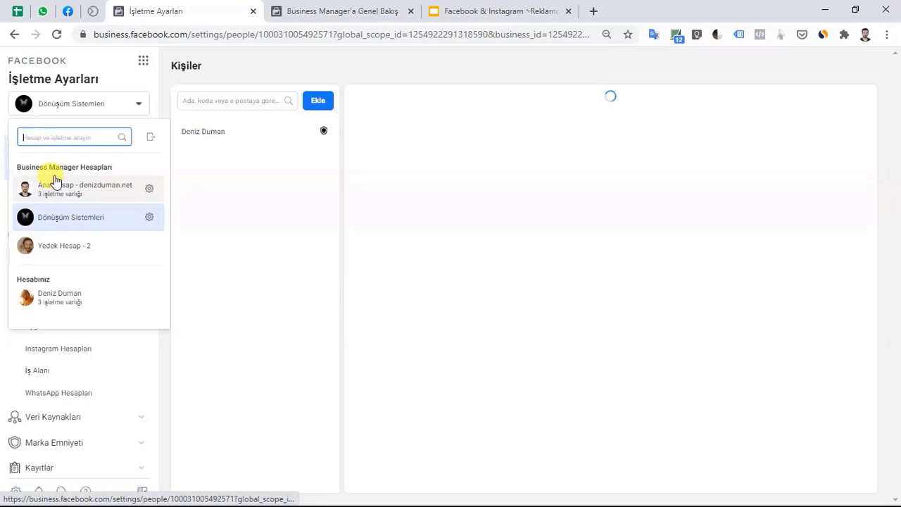
left_click(495, 10)
left_click(56, 359)
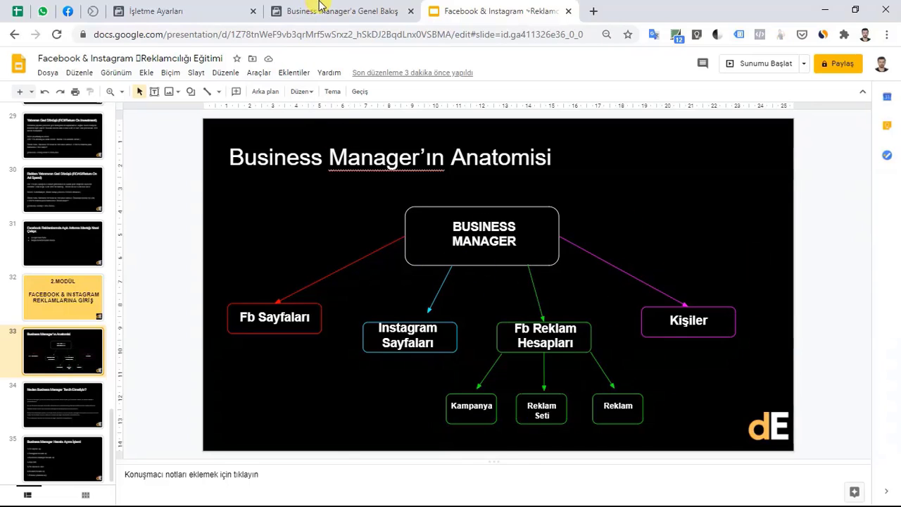
left_click(321, 6)
left_click(204, 6)
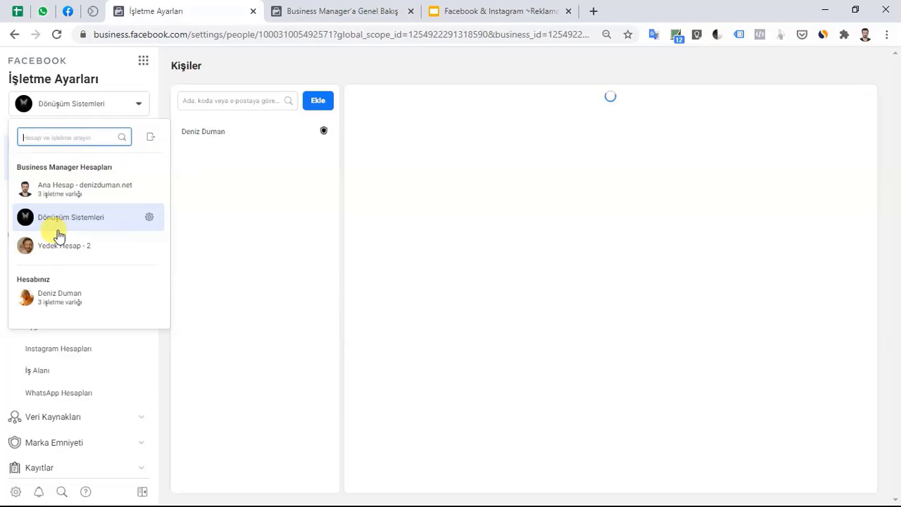
Expand the Kayıtlar and Veri Kaynakları sections in the Business Settings sidebar.
left_click(295, 308)
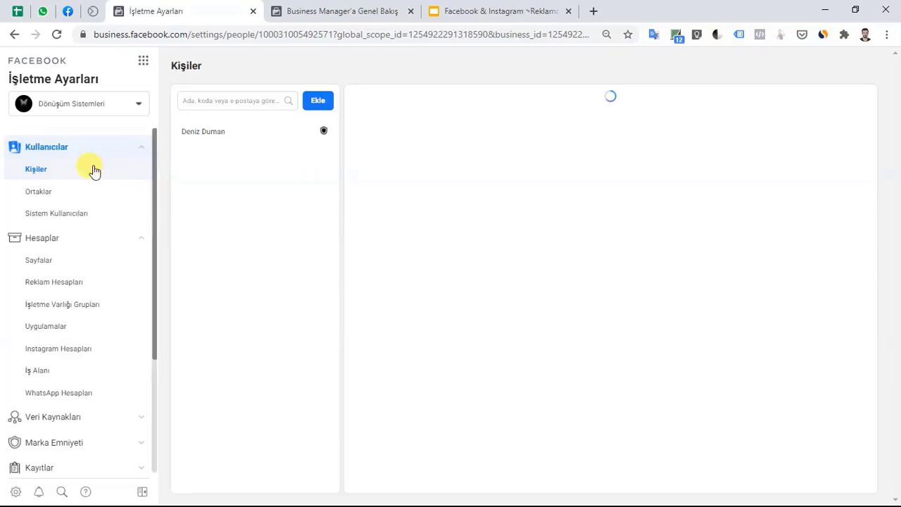
scroll(75, 282, "down", 3)
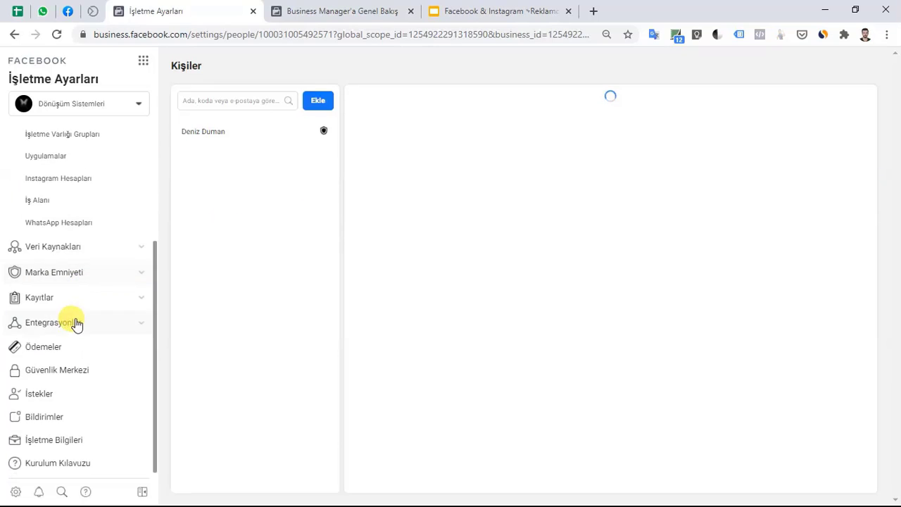
scroll(76, 326, "up", 3)
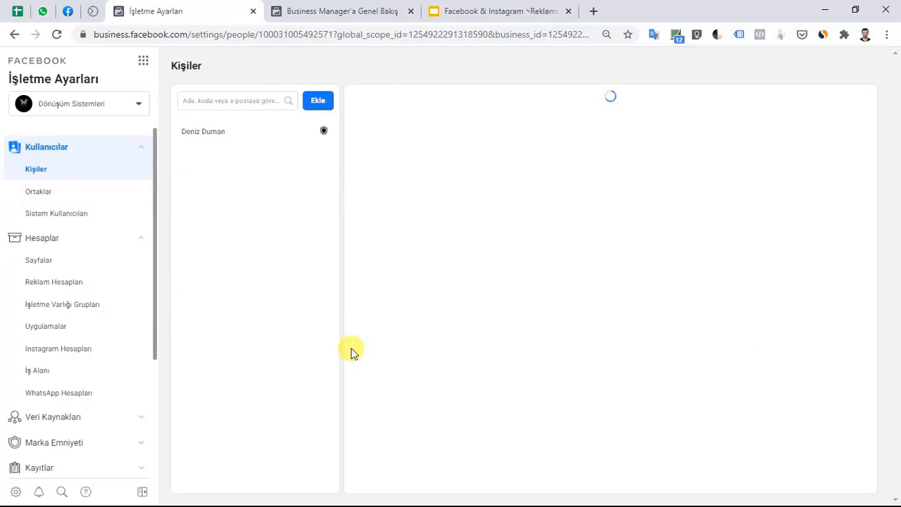
scroll(73, 226, "down", 3)
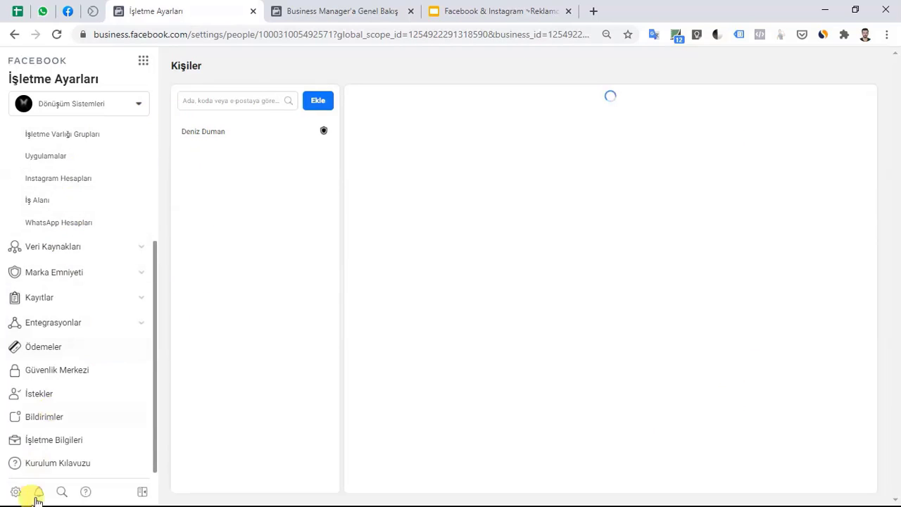
scroll(70, 296, "up", 3)
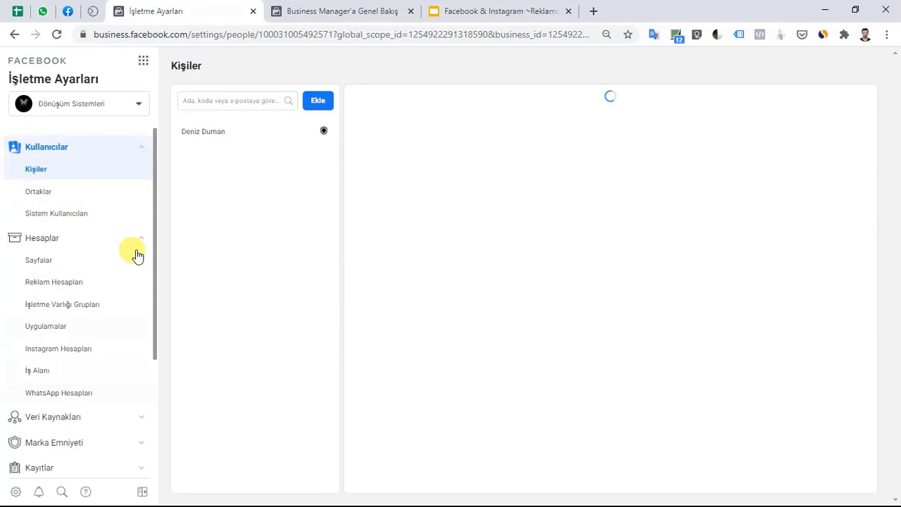
scroll(92, 261, "down", 3)
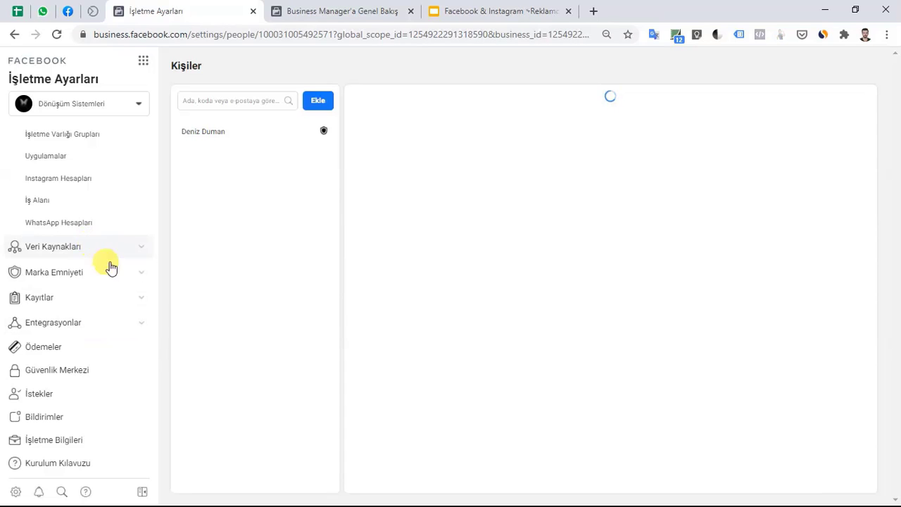
left_click(141, 302)
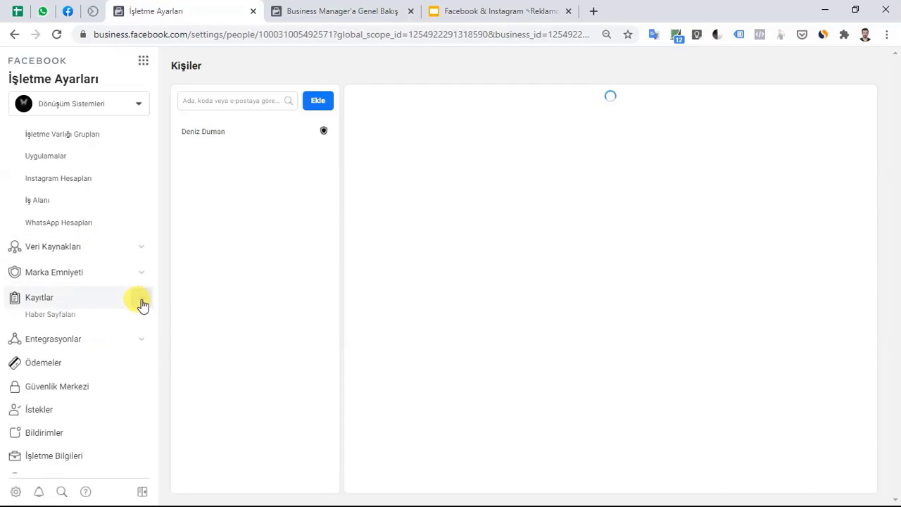
left_click(144, 248)
scroll(89, 195, "up", 2)
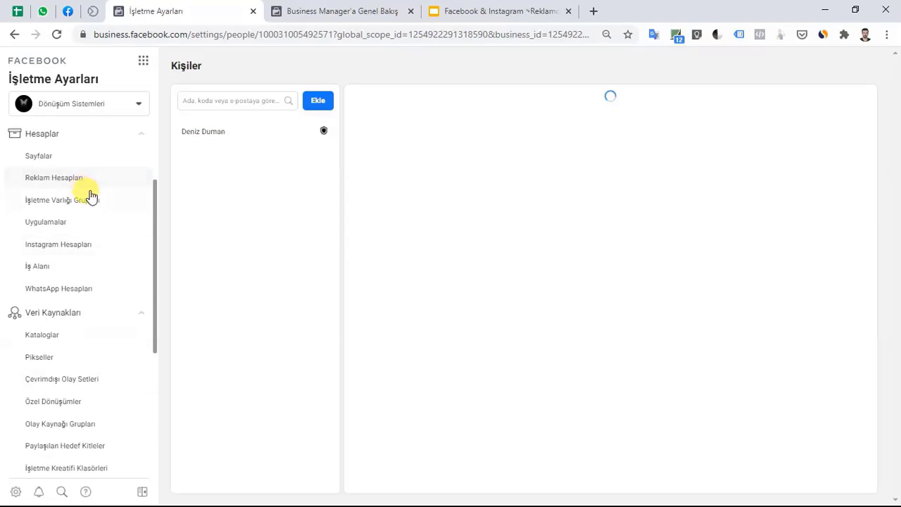
scroll(91, 196, "up", 3)
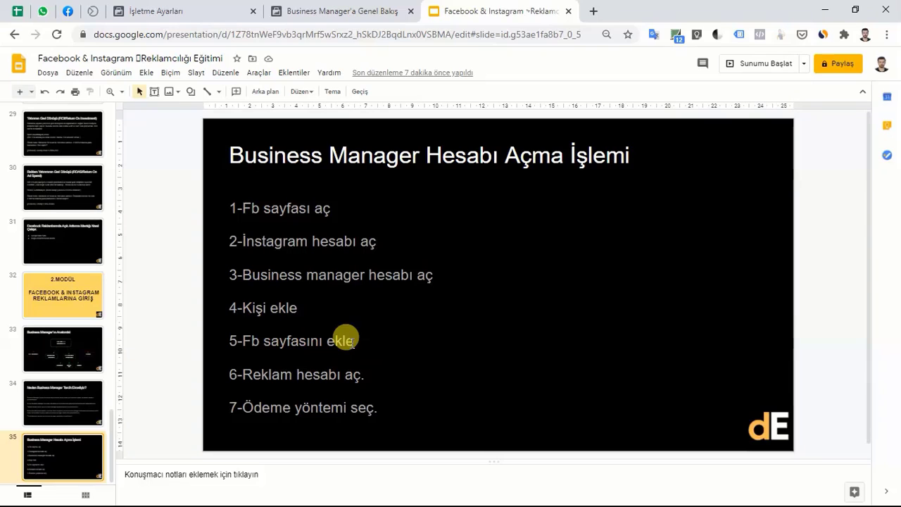
Return from the slides to the Dönüşüm Sistemleri Business Settings People page.
left_click(220, 7)
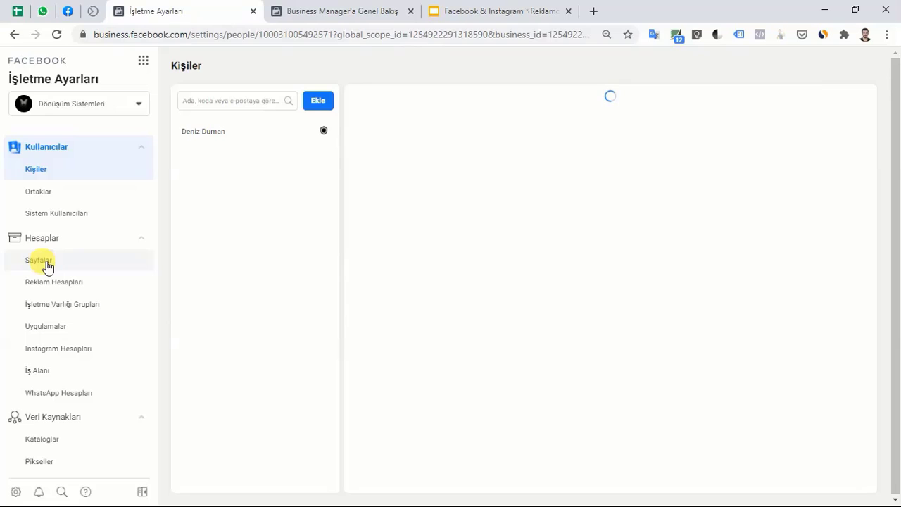
Under Hesaplar > Sayfalar, choose Ekle > Bir Sayfa Ekleme to add an owned Page.
left_click(46, 267)
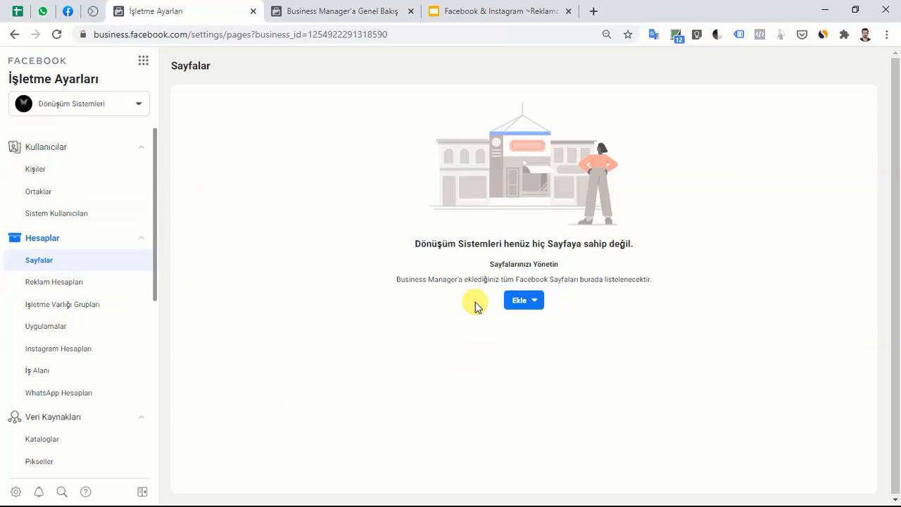
left_click(522, 303)
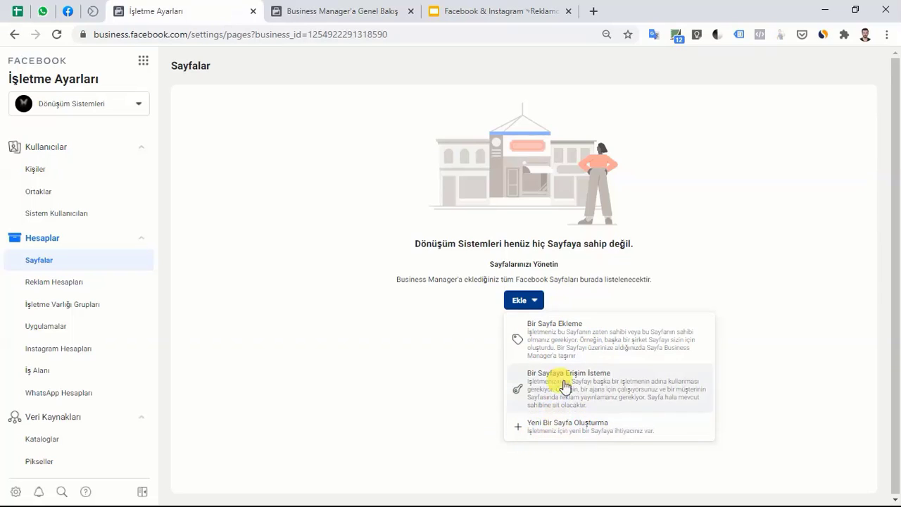
left_click(563, 330)
Add the Dönüşüm Sistemleri Facebook Page to the business, then view Instagram Hesapları.
left_click(385, 237)
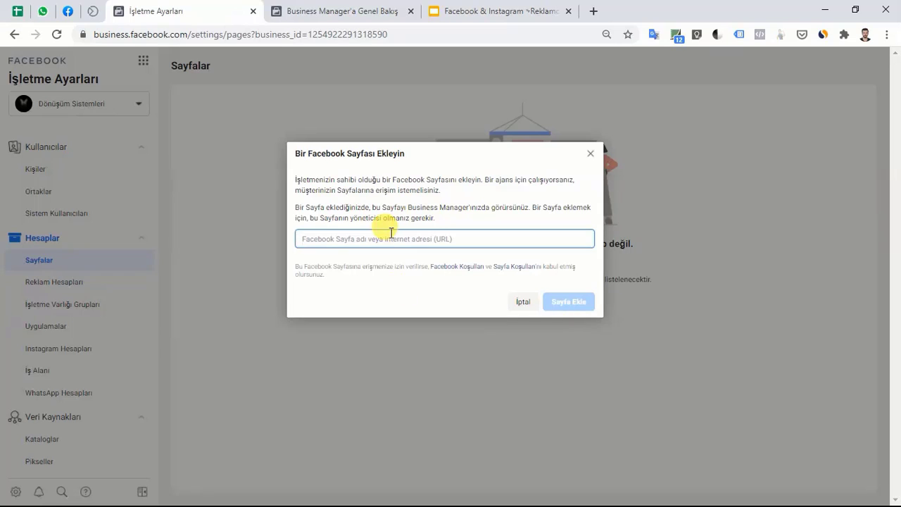
type("Dönüşü")
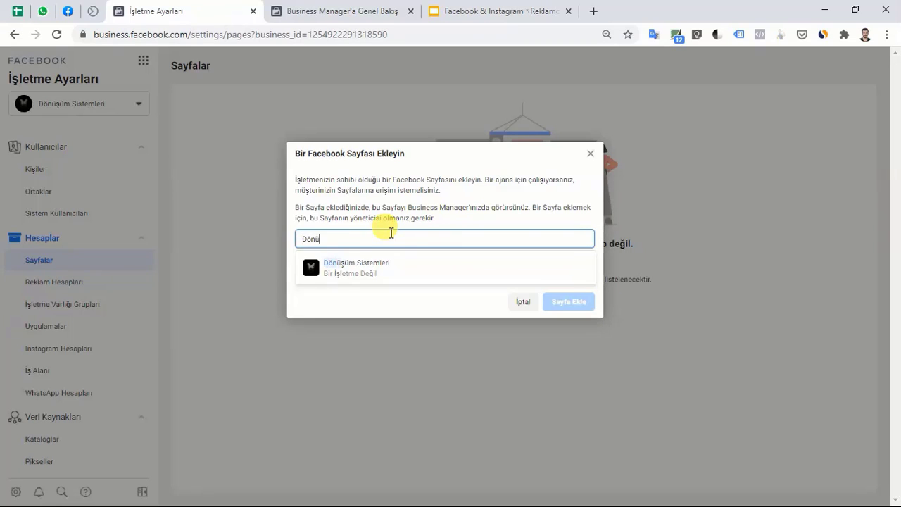
left_click(380, 273)
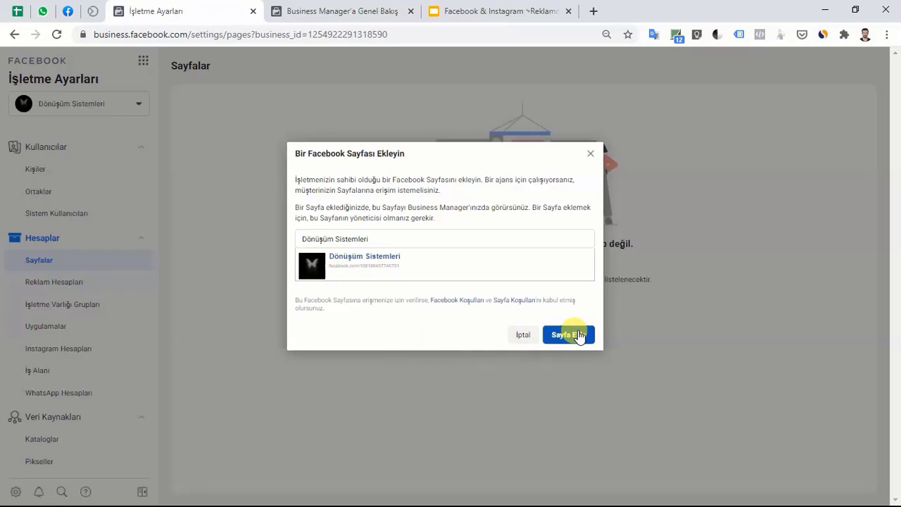
left_click(580, 337)
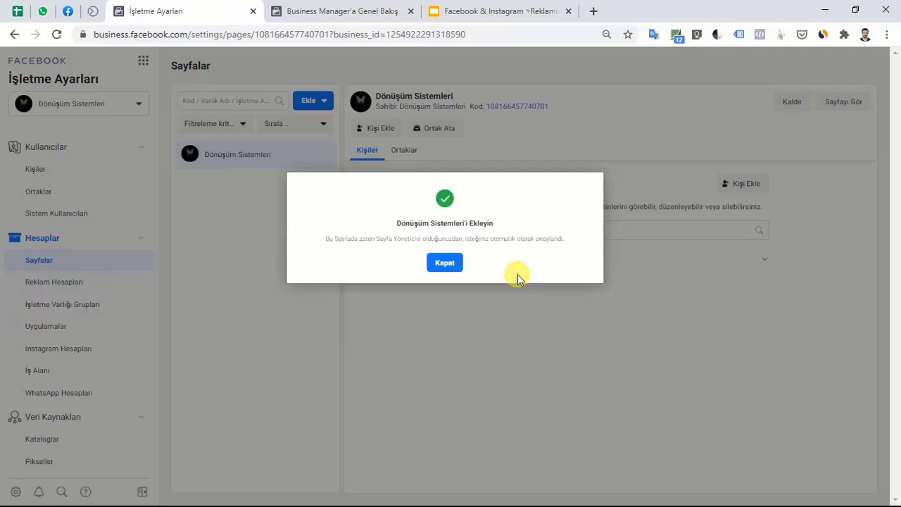
left_click(445, 263)
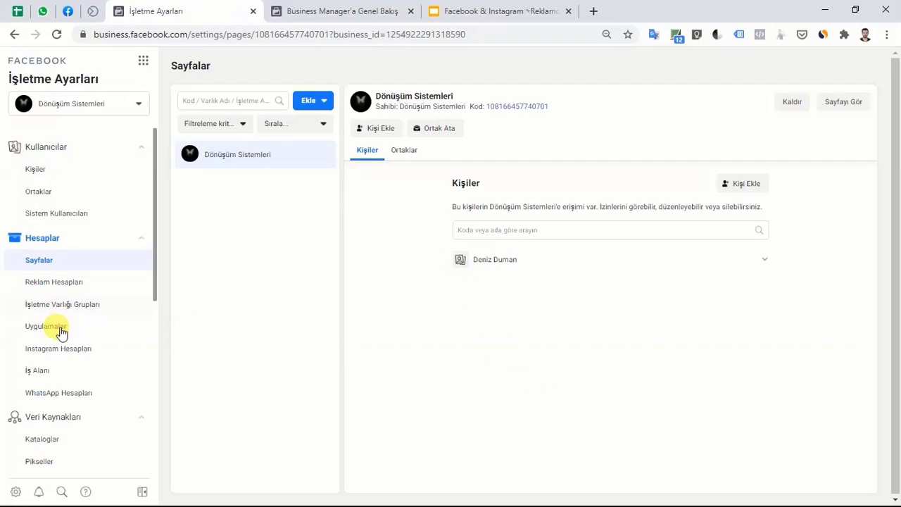
left_click(76, 346)
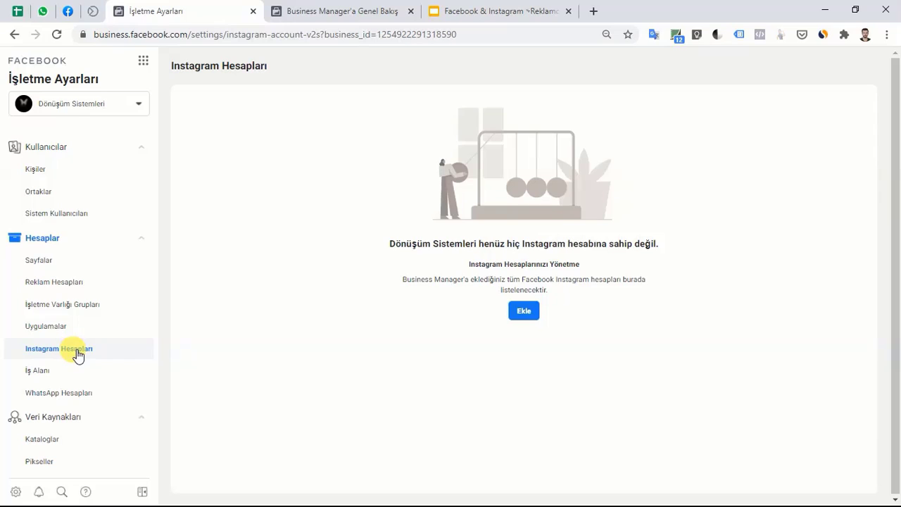
Log in to Instagram as donusumsistemleri with the account password and connect it to the business.
left_click(526, 314)
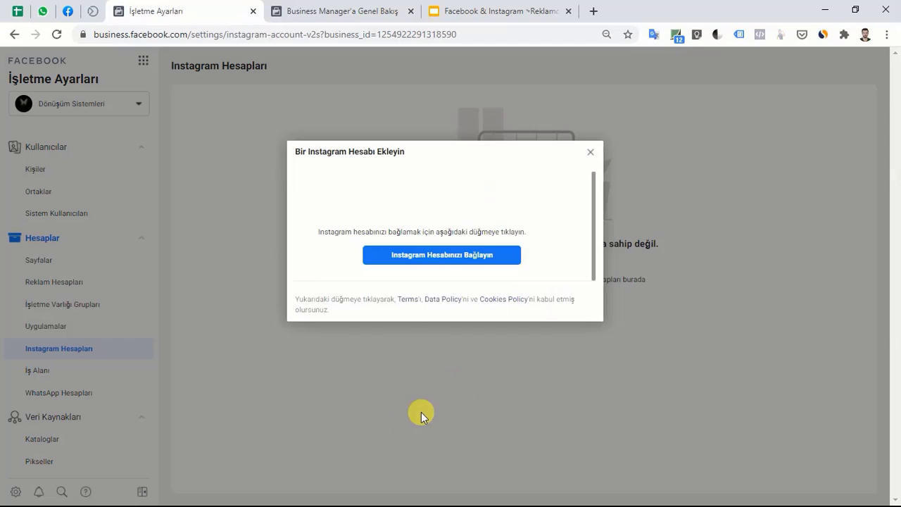
left_click(457, 262)
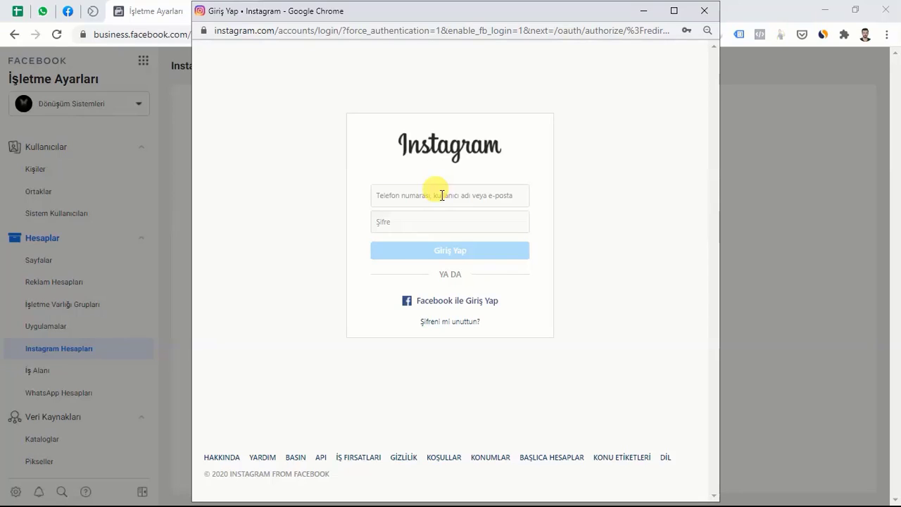
left_click(442, 195)
type("donusumsistemleri")
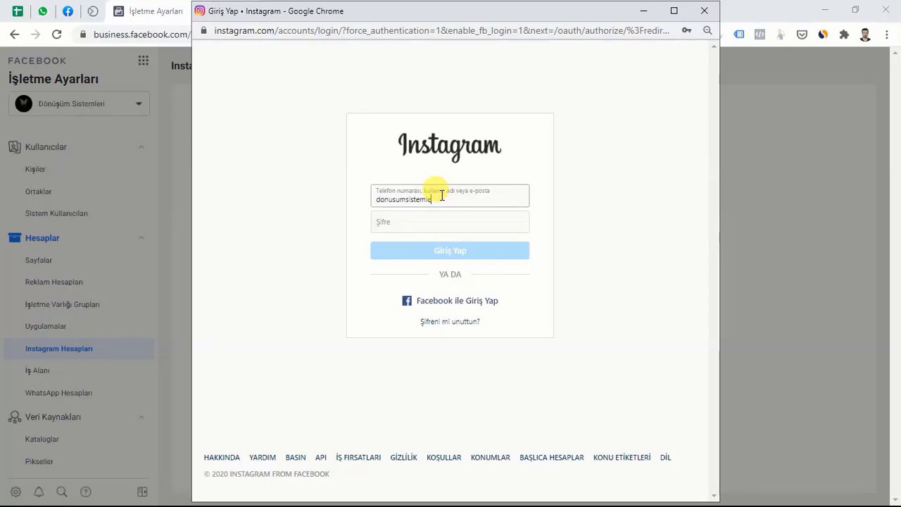
left_click(383, 221)
key("ctrl+v")
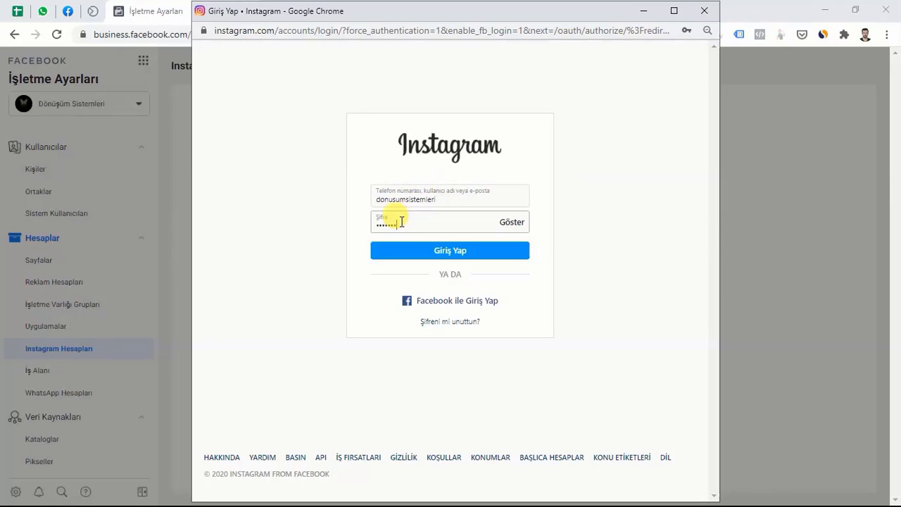
key("Return")
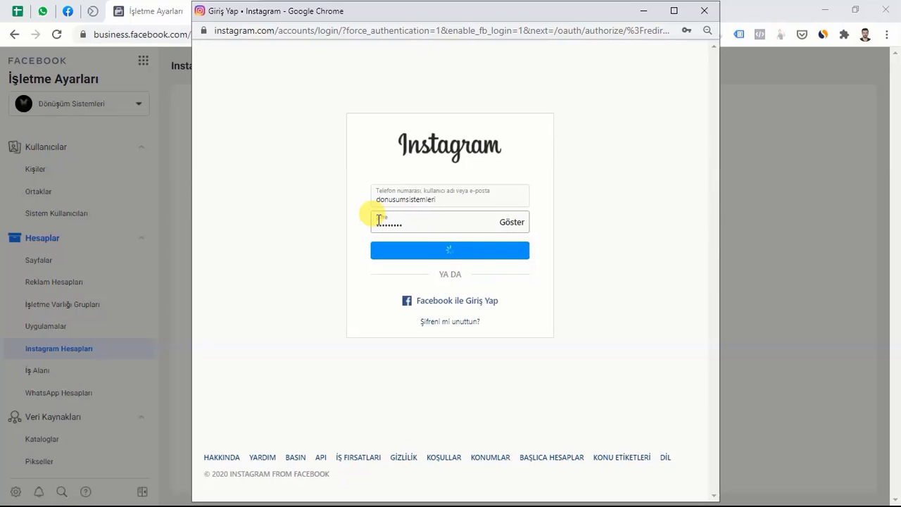
left_click(452, 290)
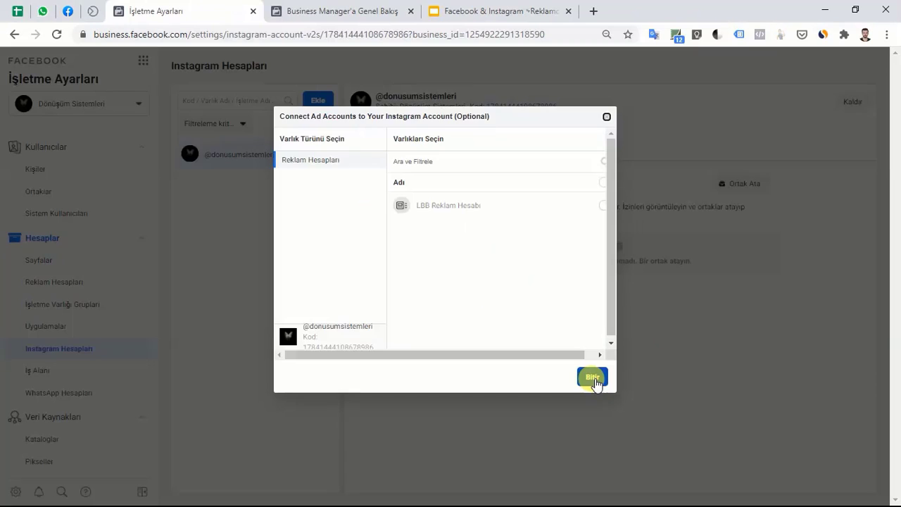
left_click(591, 376)
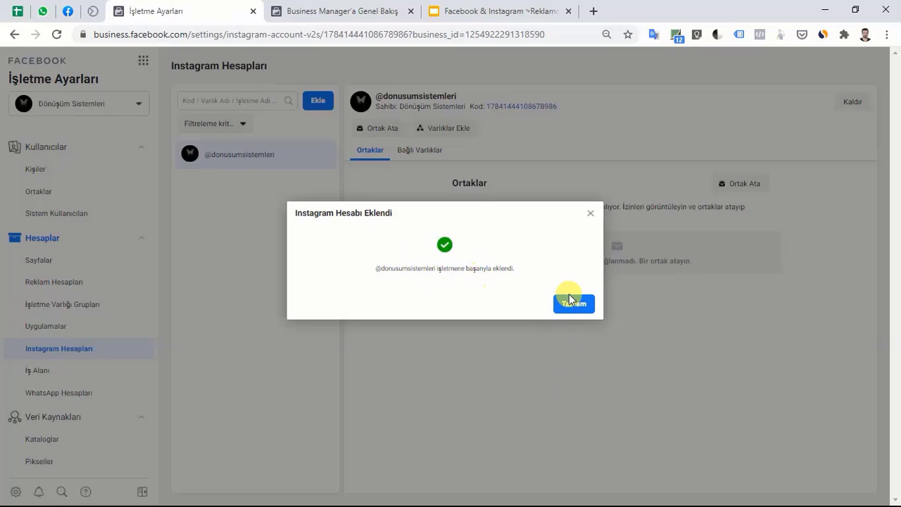
left_click(582, 309)
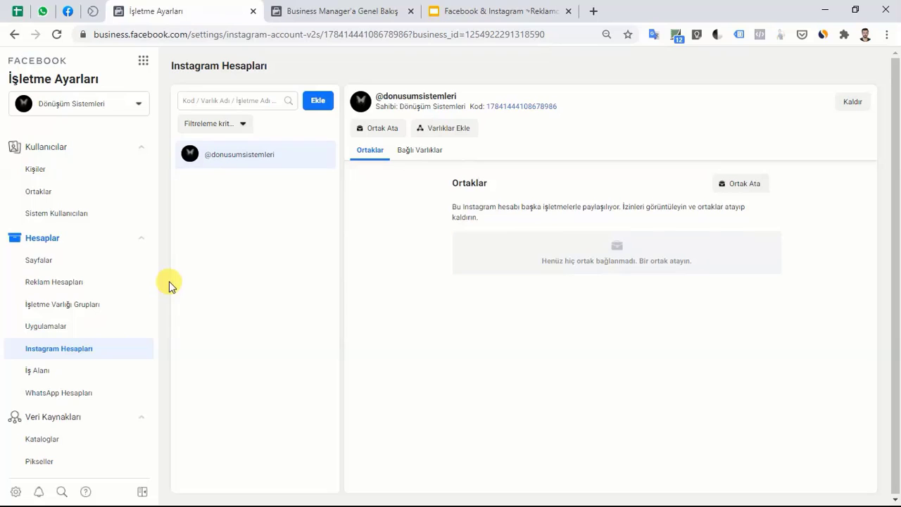
left_click(483, 6)
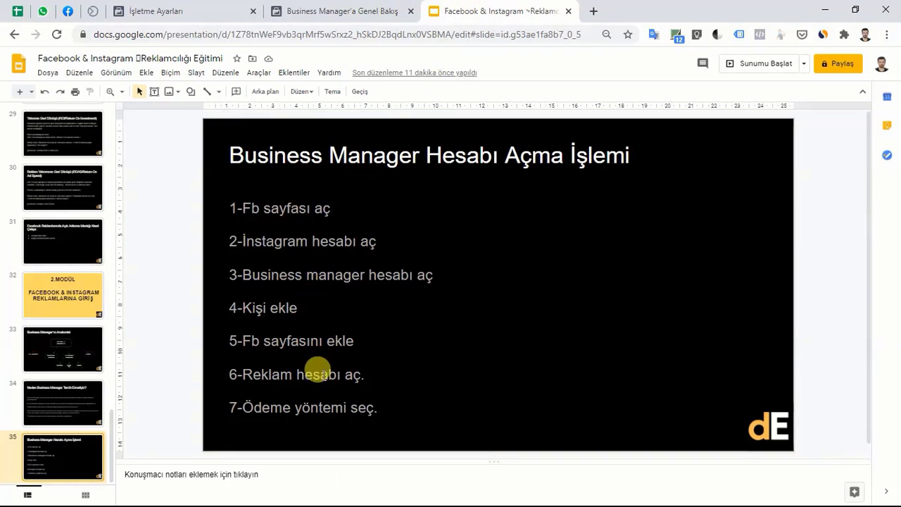
left_click(314, 5)
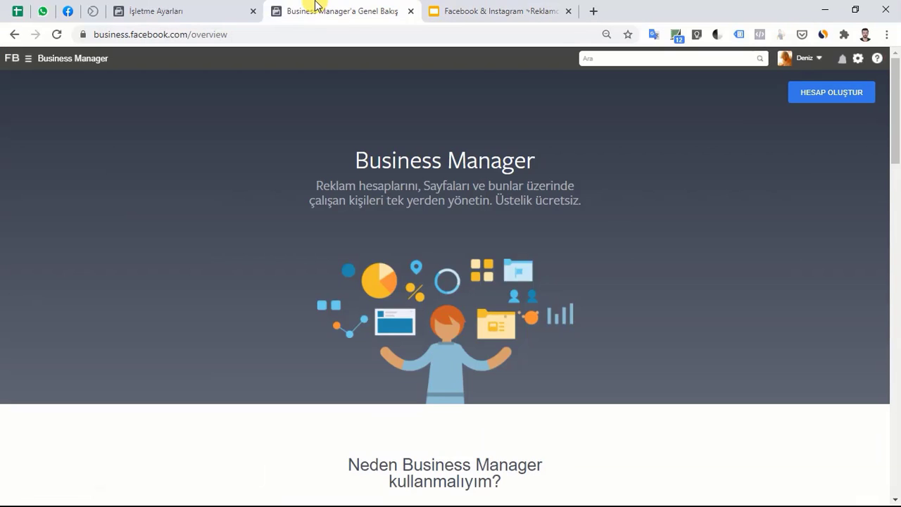
left_click(187, 10)
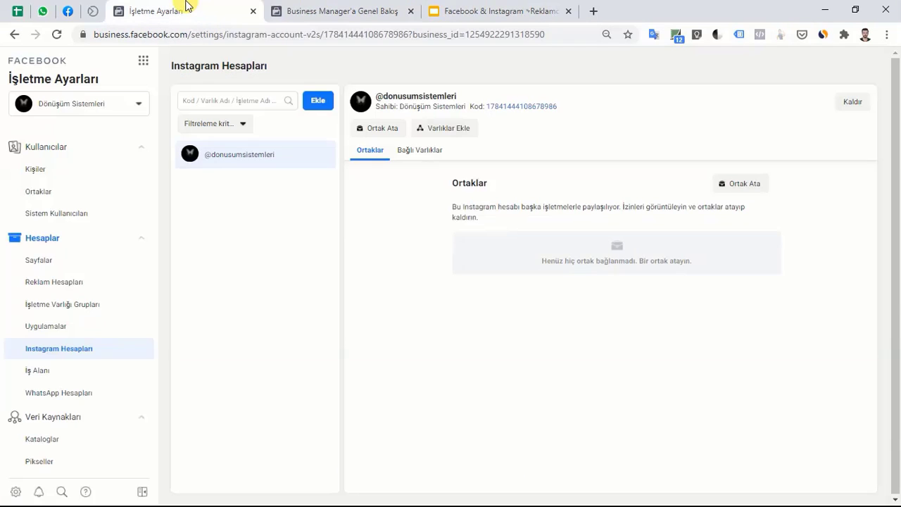
Open the Reklam Hesapları page and show the Ekle options for ad accounts.
left_click(55, 284)
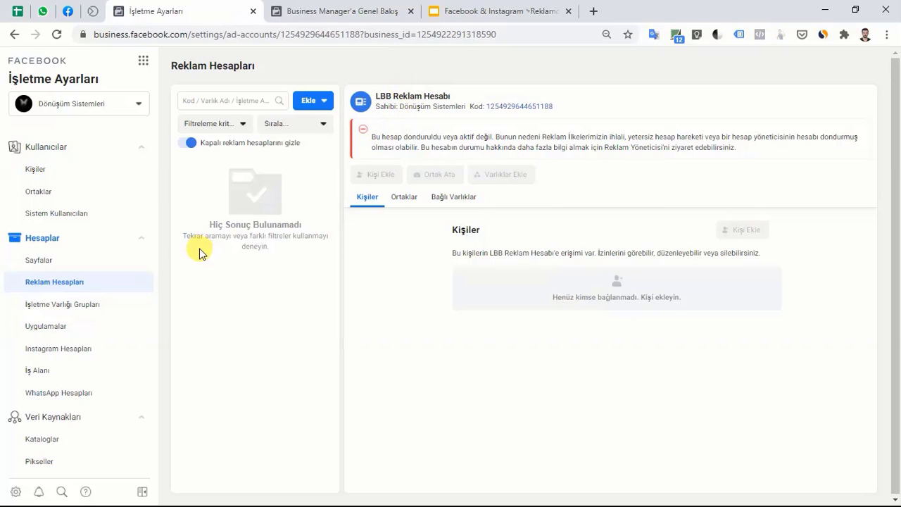
left_click(323, 103)
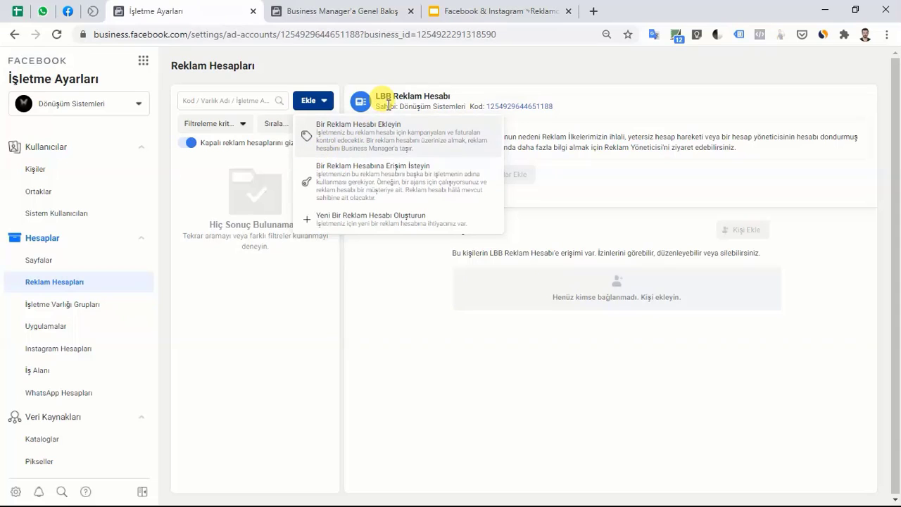
Create a new ad account 'Dönüşüm Sistemleri Reklam Hesabı' with TRY — Türk Lirası currency.
left_click(362, 226)
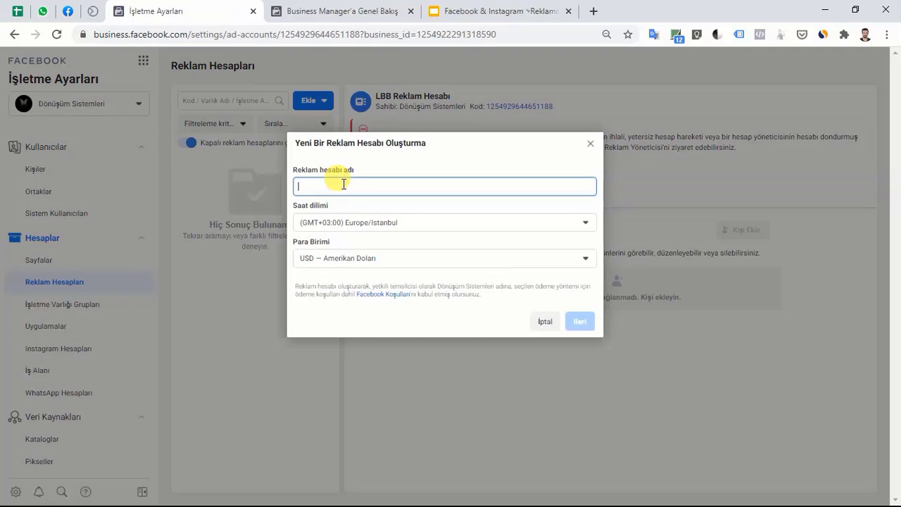
type("Dönüş")
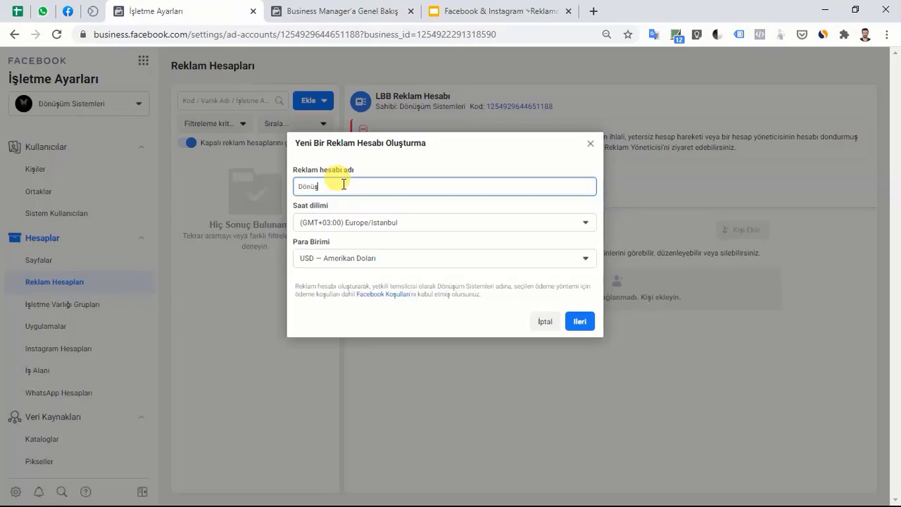
type("üm Sistemleri Reklam Hesabı")
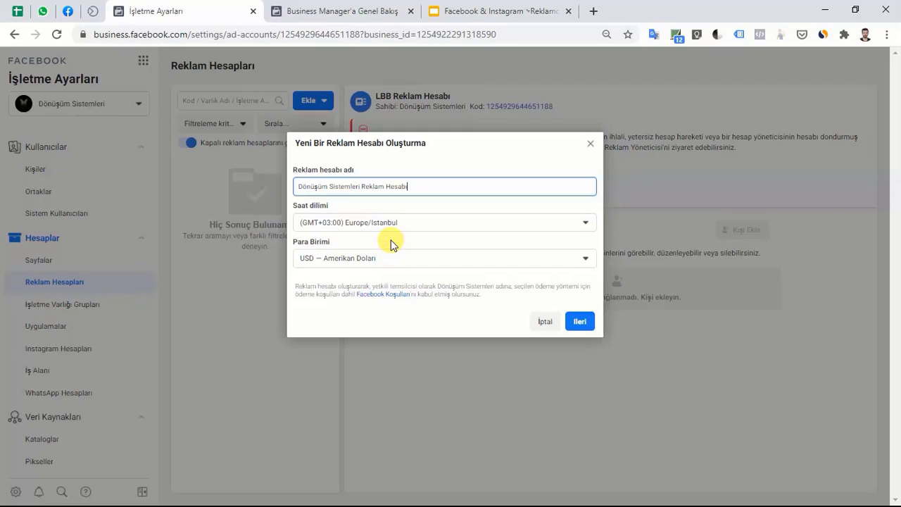
left_click(376, 260)
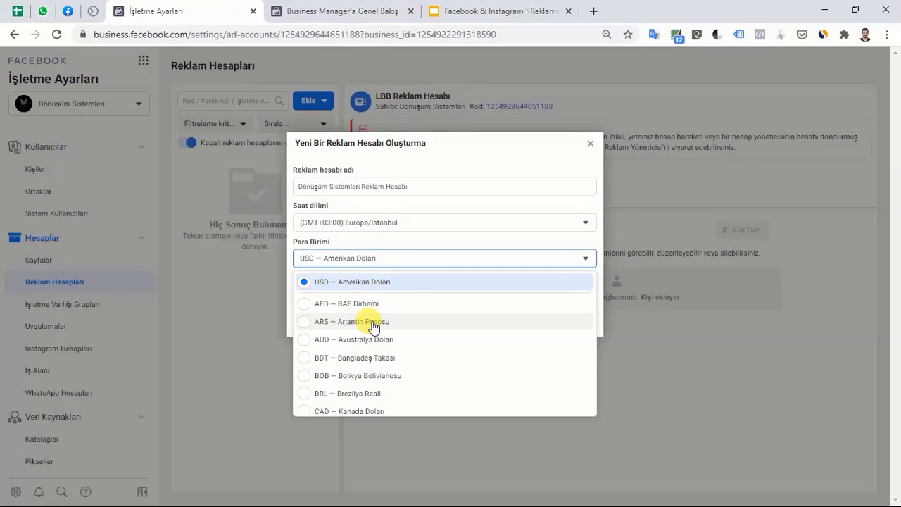
scroll(373, 327, "down", 15)
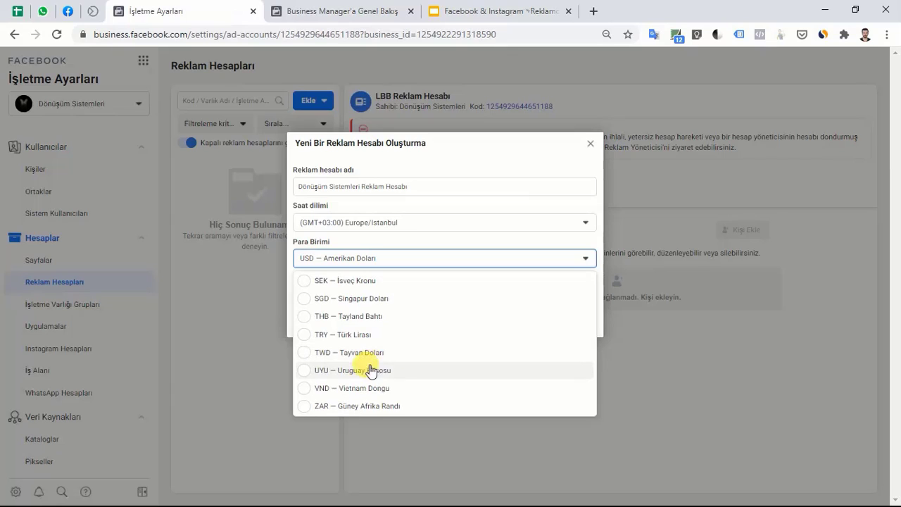
left_click(338, 335)
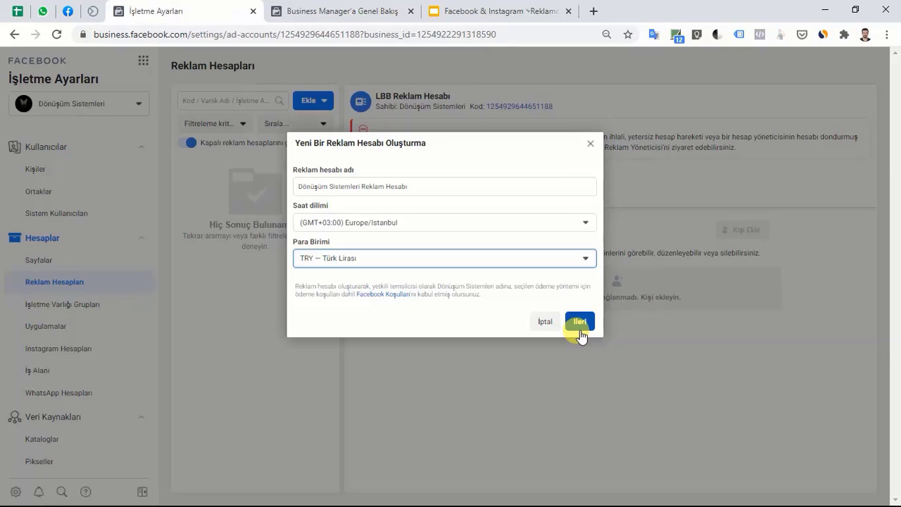
left_click(579, 327)
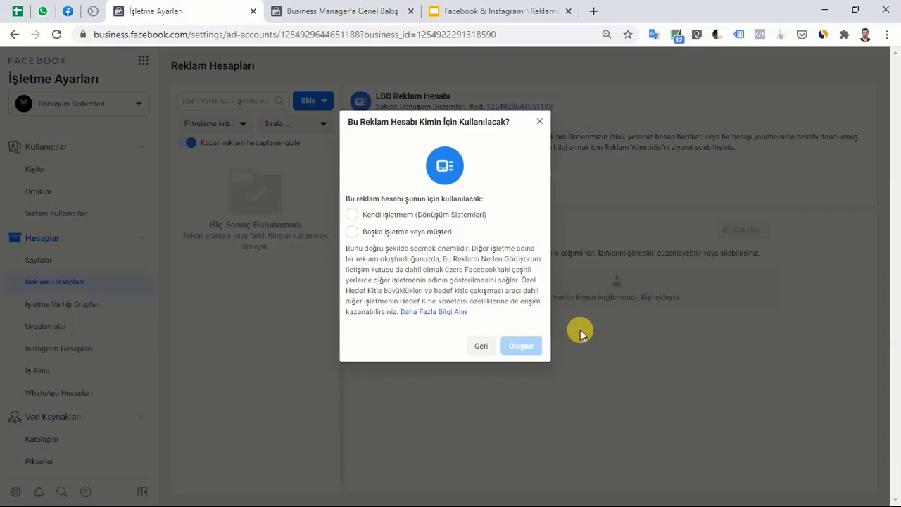
Try creating the ad account for Kendi işletmem, retrying past the account limit error.
left_click(351, 214)
left_click(519, 344)
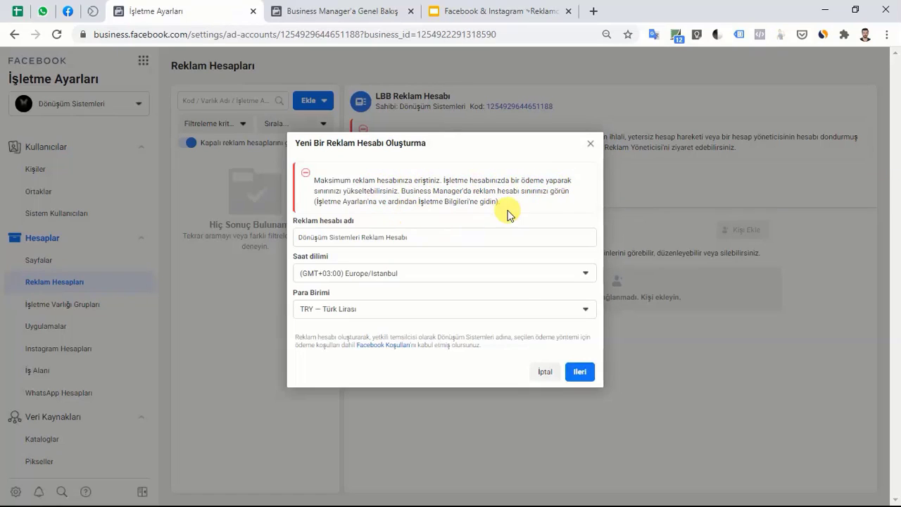
left_click(585, 375)
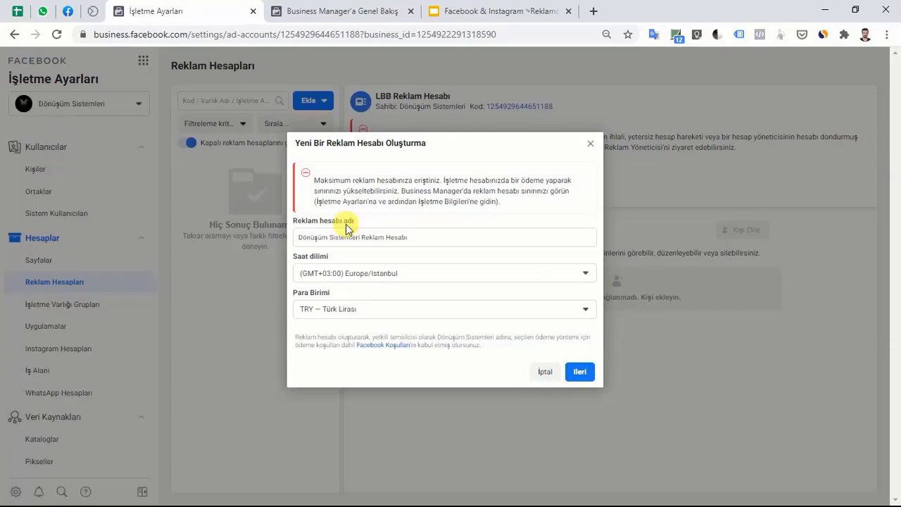
left_click(579, 377)
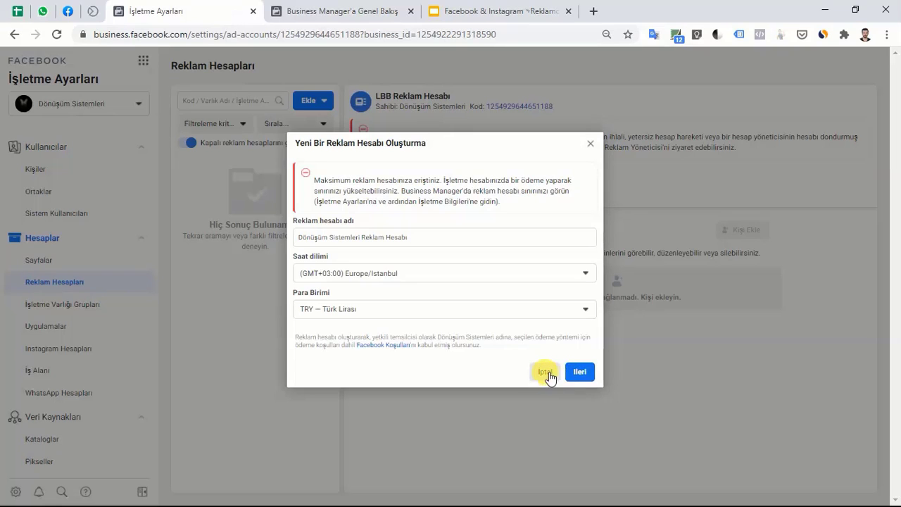
After checking the other tabs, cancel the ad account creation and return to Reklam Hesapları.
left_click(334, 5)
left_click(505, 7)
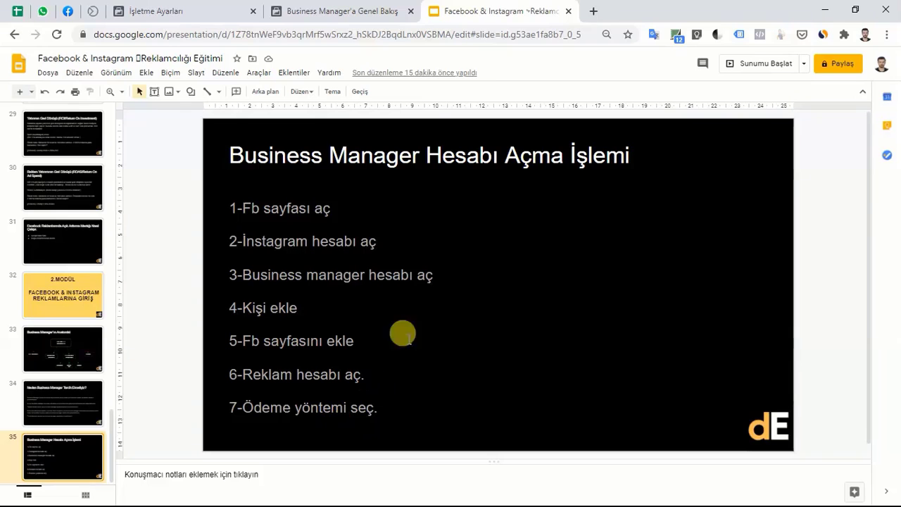
left_click(175, 7)
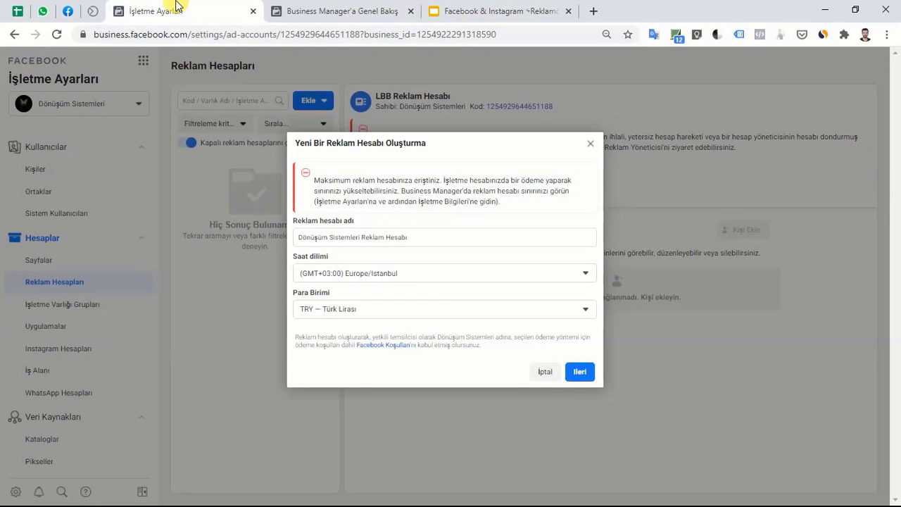
left_click(545, 372)
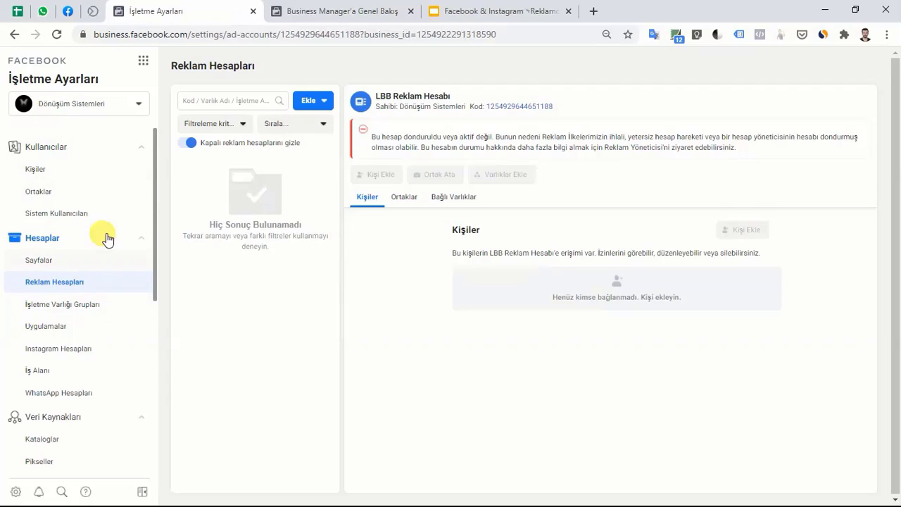
scroll(70, 294, "down", 6)
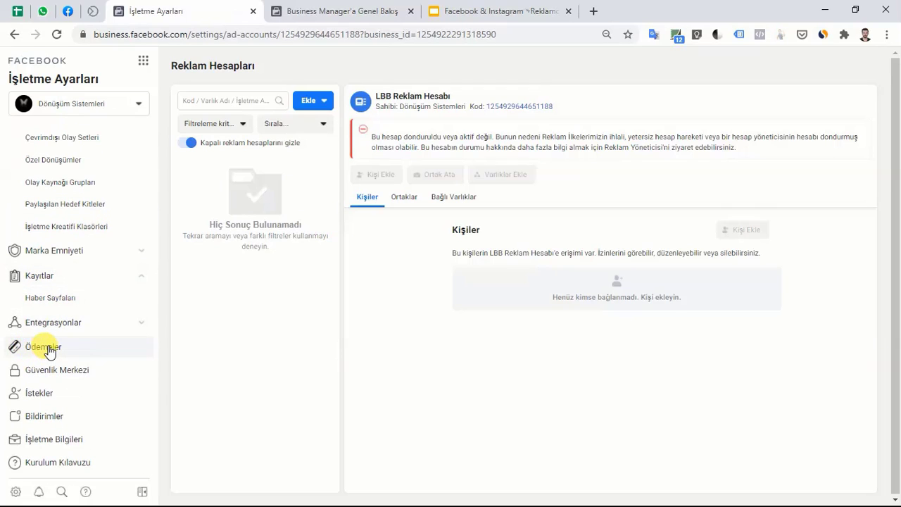
Open the Ödemeler payment methods page and bring up the add-payment-method form (Türkiye, Türk Lirası).
left_click(49, 350)
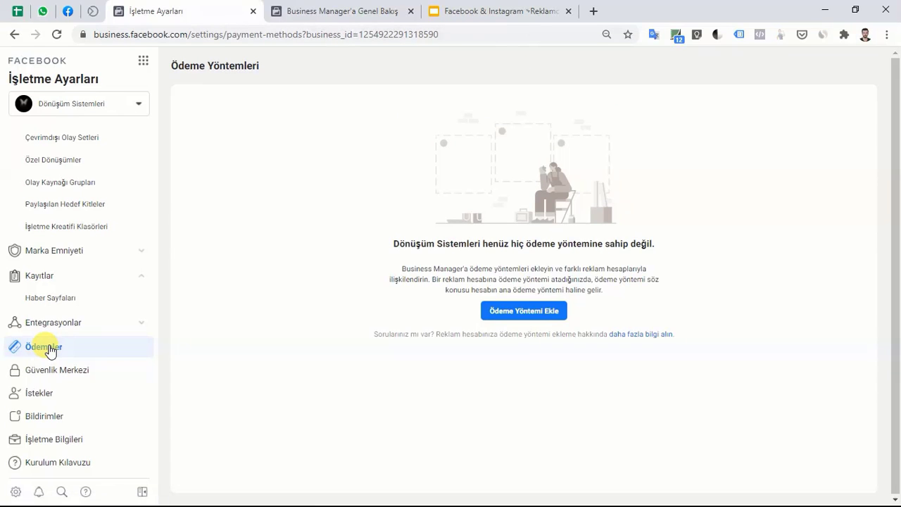
left_click(521, 314)
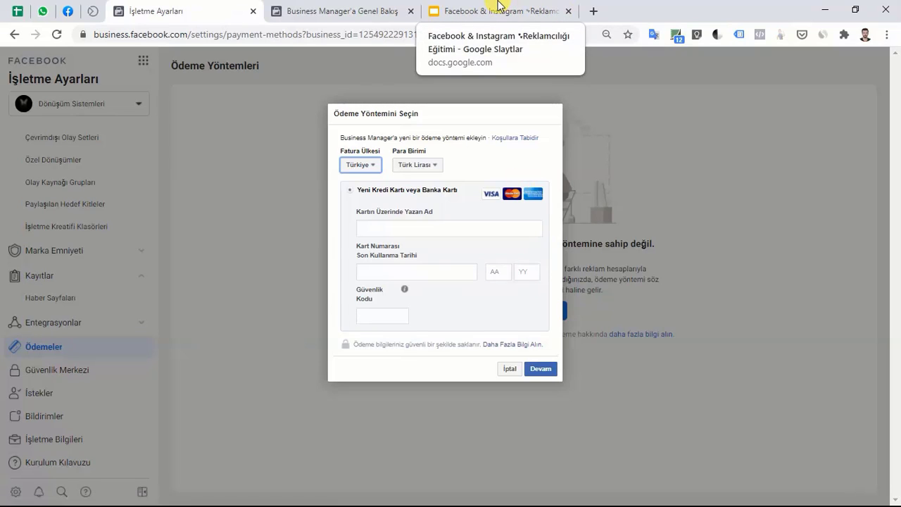
Switch to Google Slides to view slide 35's seven-step Business Manager setup checklist.
left_click(498, 7)
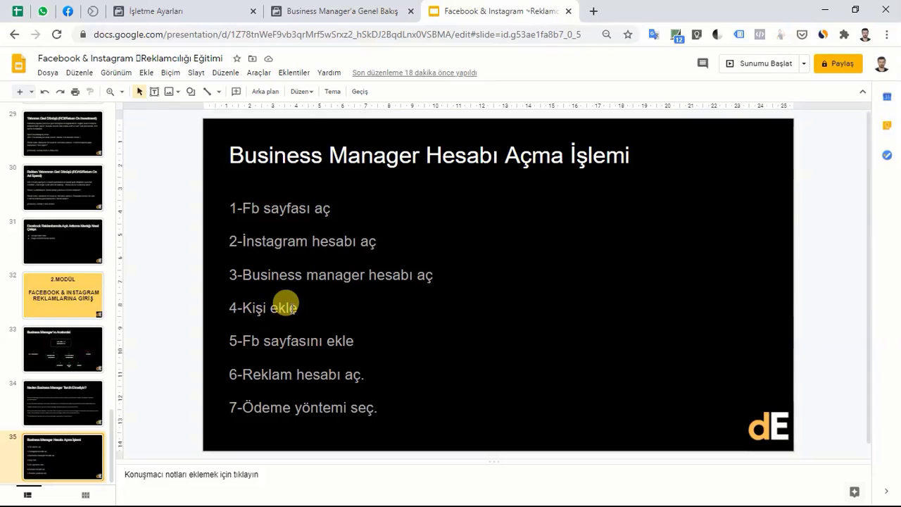
Return to İşletme Ayarları, cancel the Ödeme Yöntemini Seçin form, and open the Kişiler list.
left_click(320, 8)
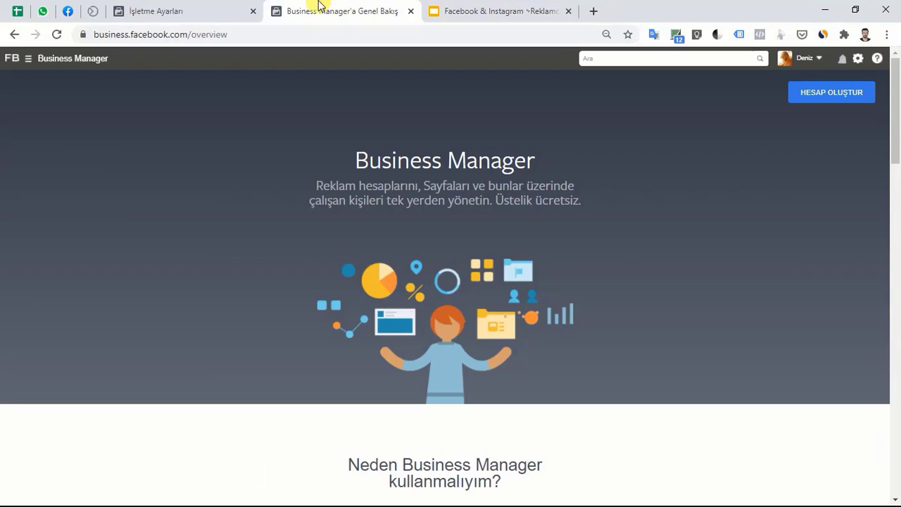
left_click(207, 7)
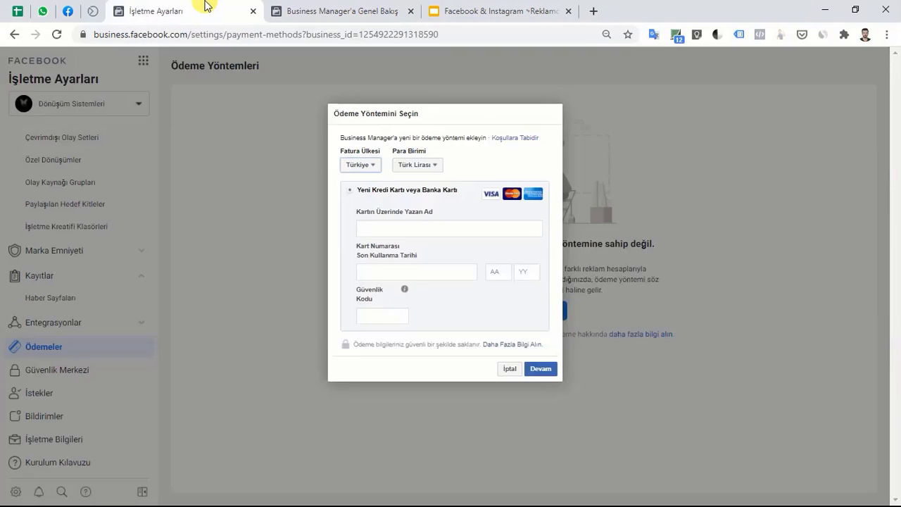
left_click(507, 368)
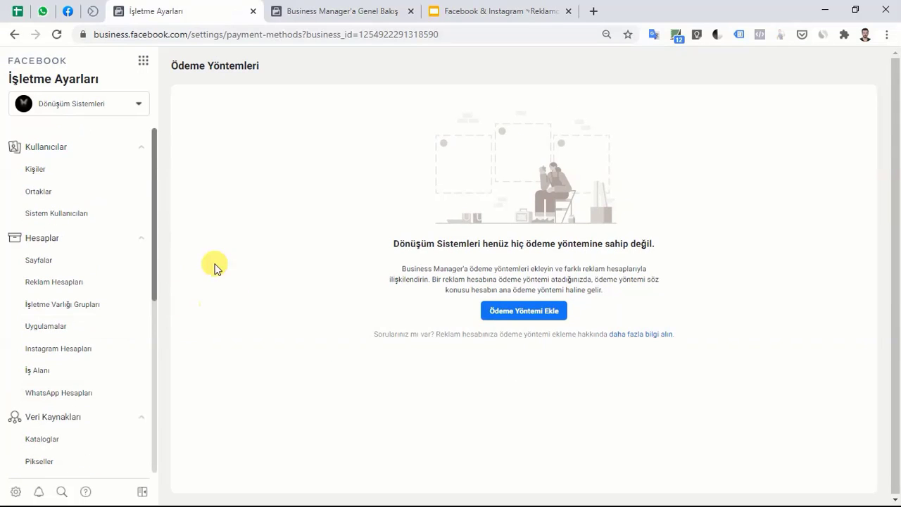
left_click(75, 178)
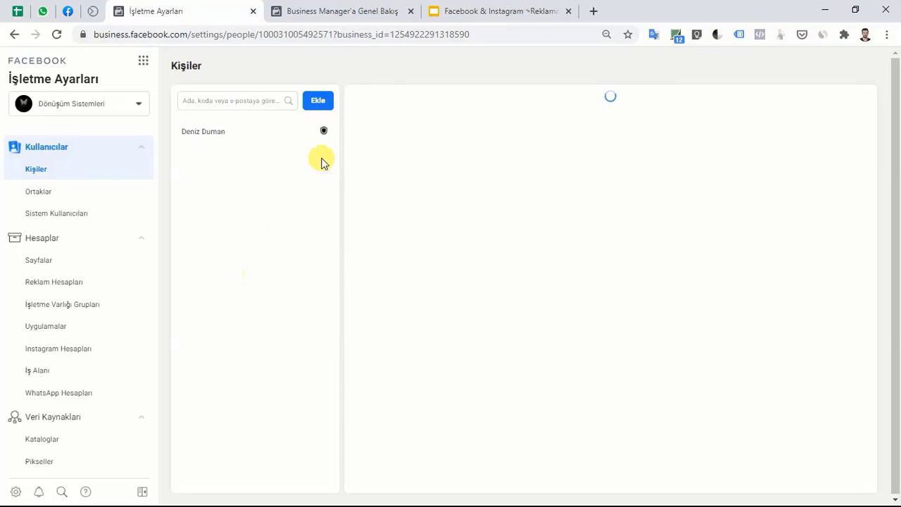
Open the Kişileri Davet Edin invite dialog from the Kişiler page with Ekle.
left_click(320, 104)
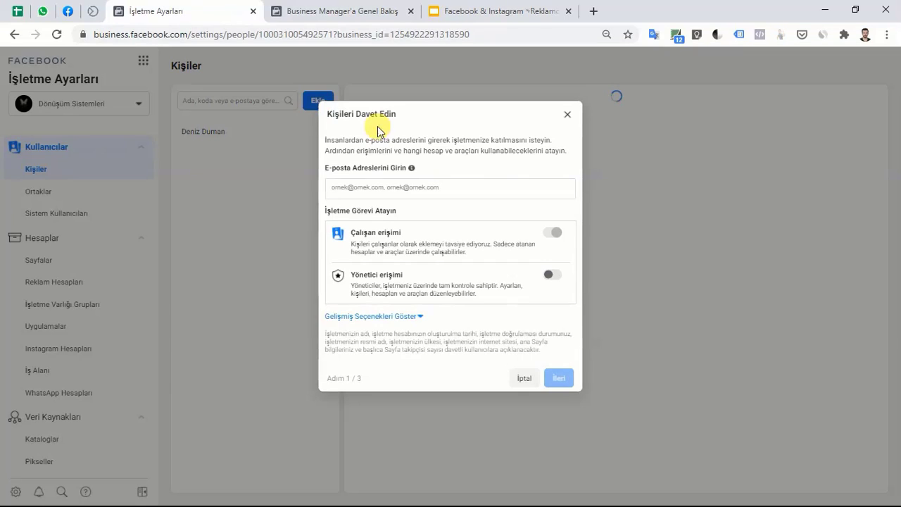
Enter the invitee's e-mail address, switch on Yönetici erişimi, and reveal the advanced finance options.
left_click(389, 185)
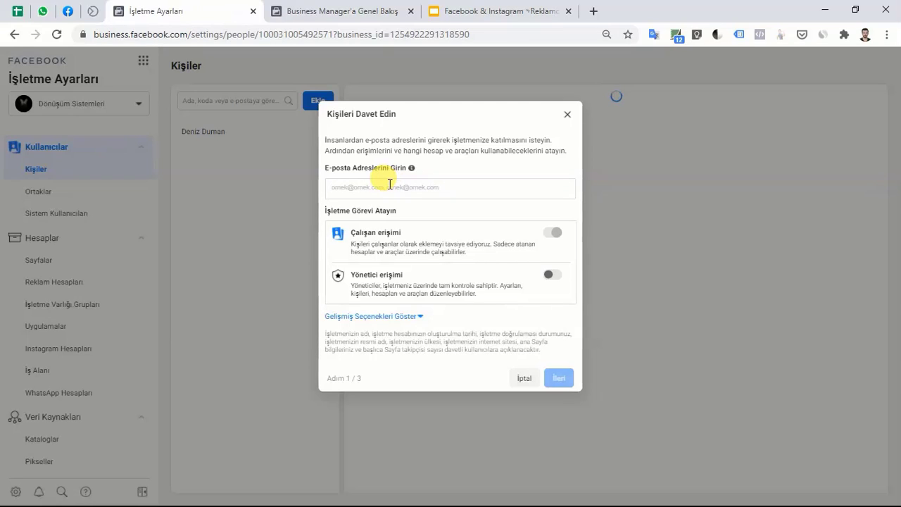
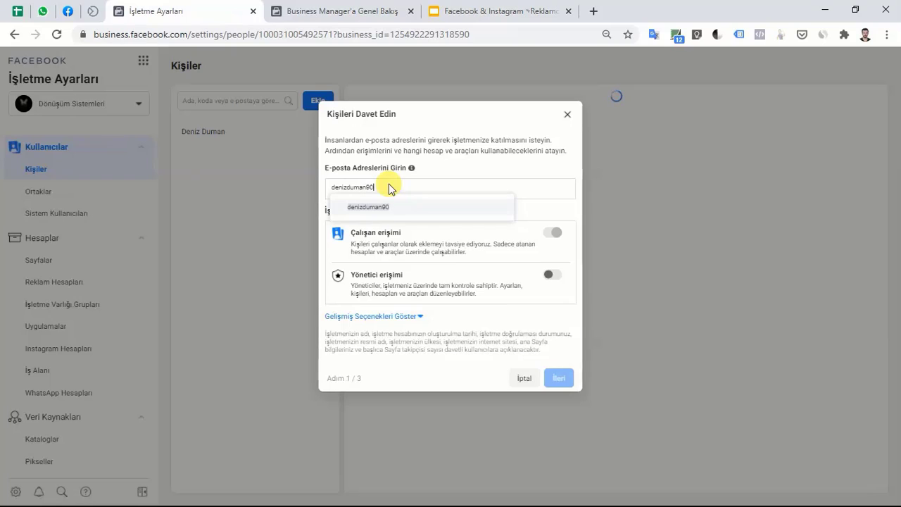
left_click(402, 207)
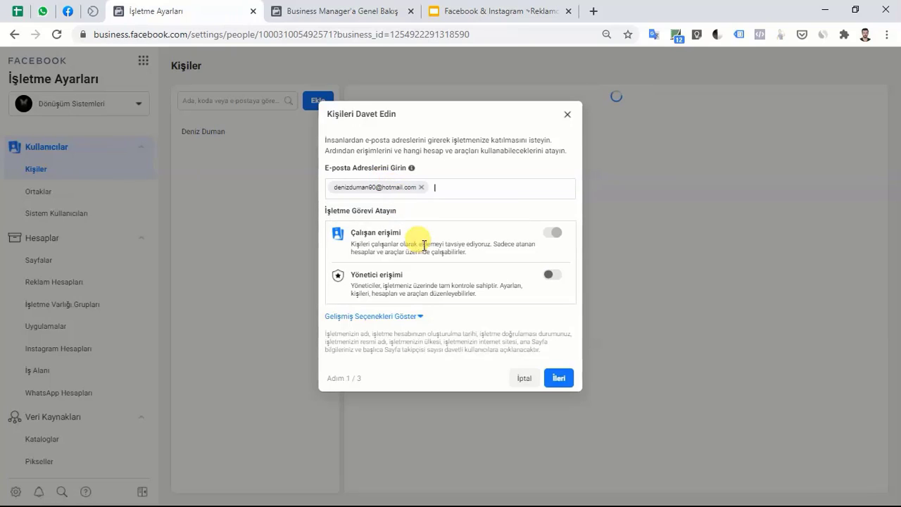
left_click(551, 276)
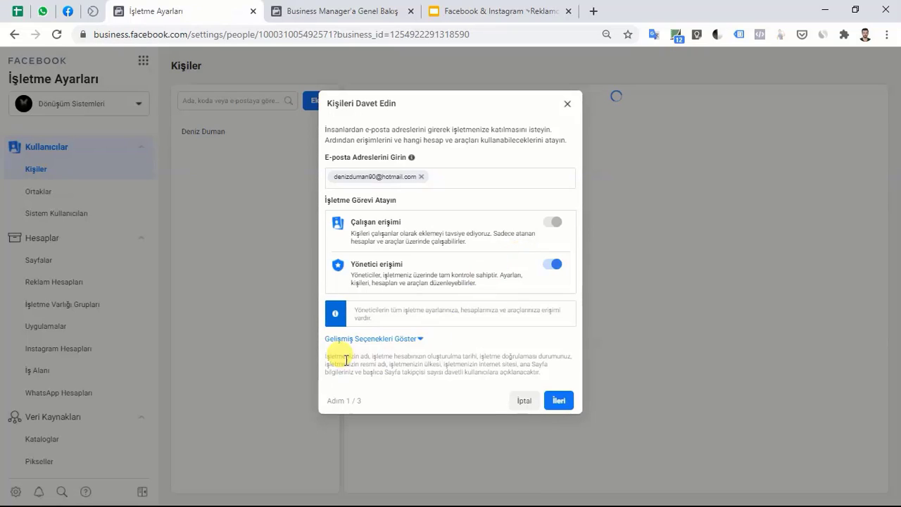
left_click(419, 339)
scroll(419, 340, "down", 1)
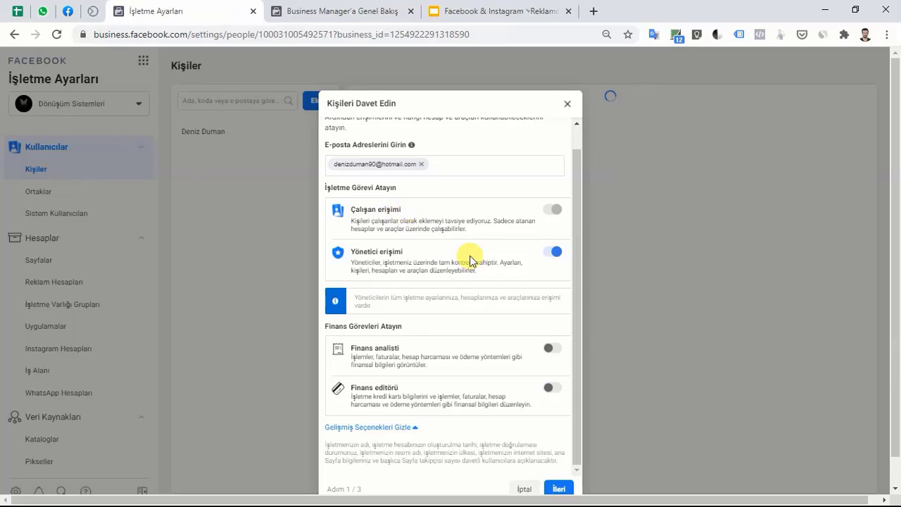
scroll(489, 260, "down", 1)
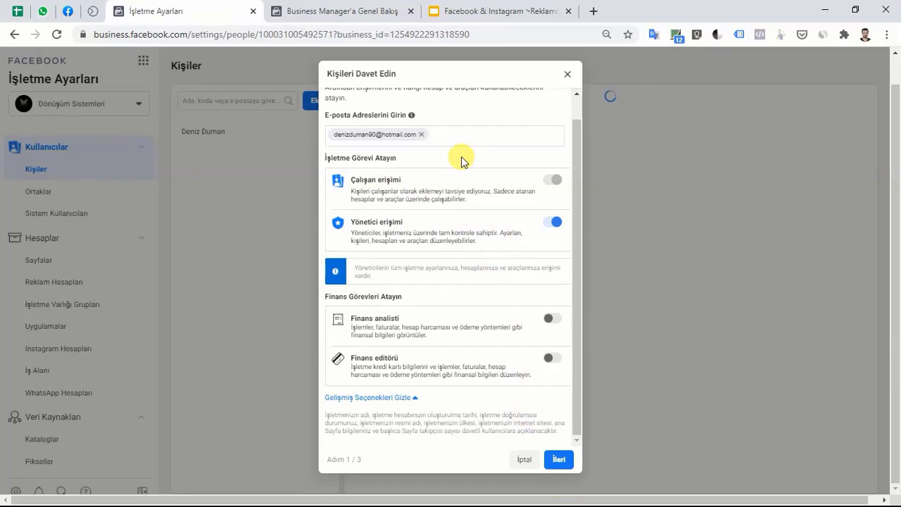
Continue to Erişim Verin and select the Dönüşüm Sistemleri Page to share.
left_click(559, 460)
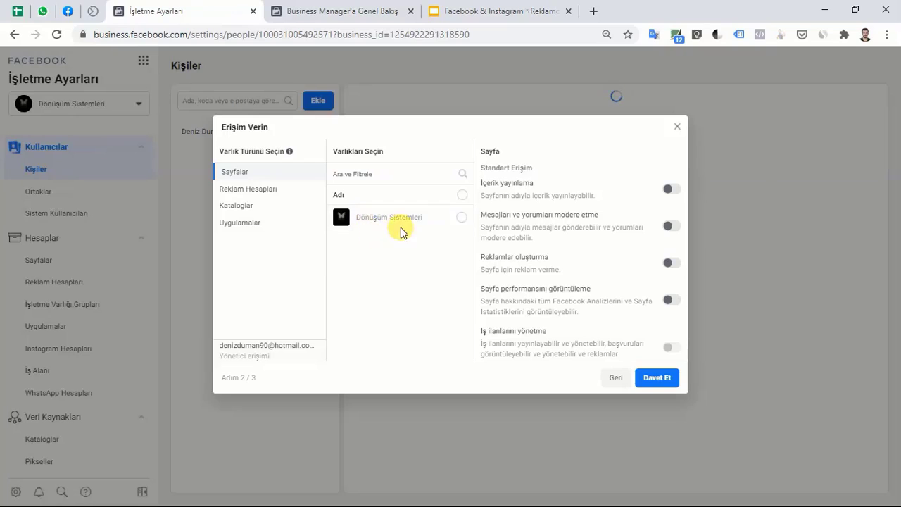
left_click(461, 218)
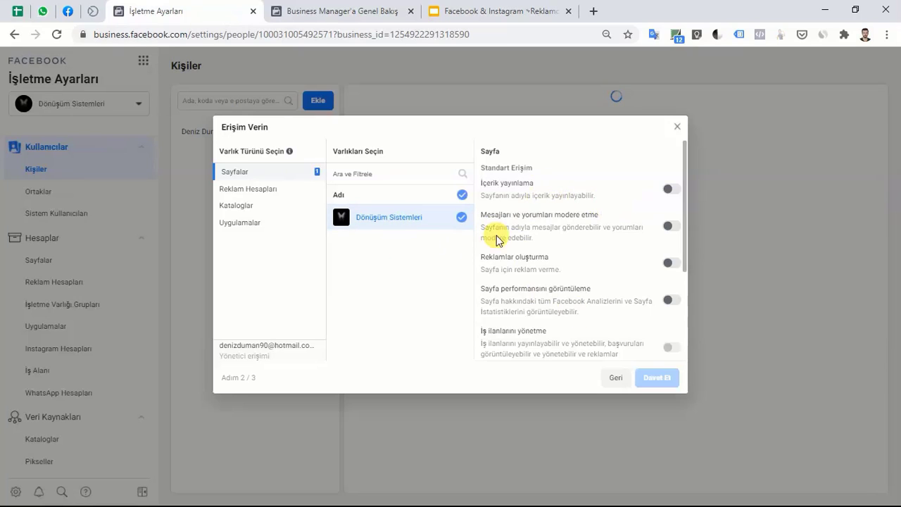
scroll(514, 297, "down", 2)
scroll(516, 308, "up", 2)
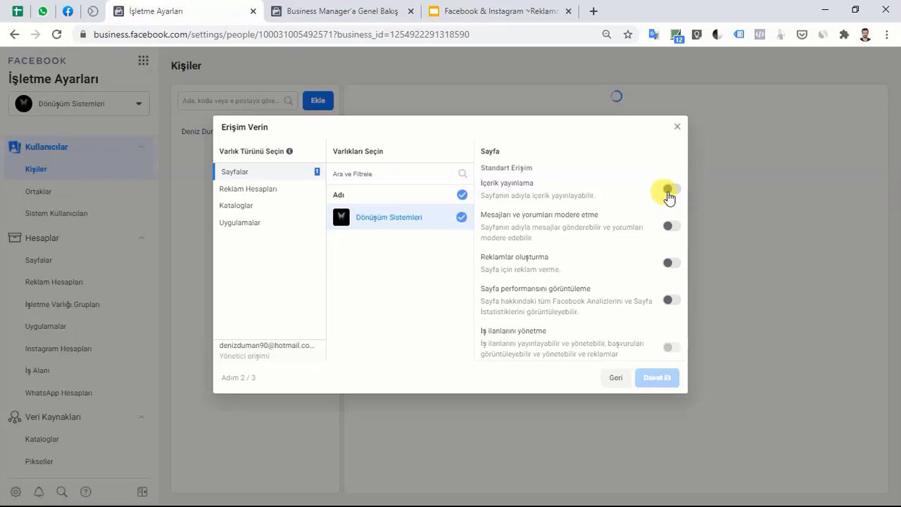
Allow İçerik yayınlama, Kazanç İstatistiklerini Görme and Sayfayı Yönetin, then send the invitation.
left_click(668, 190)
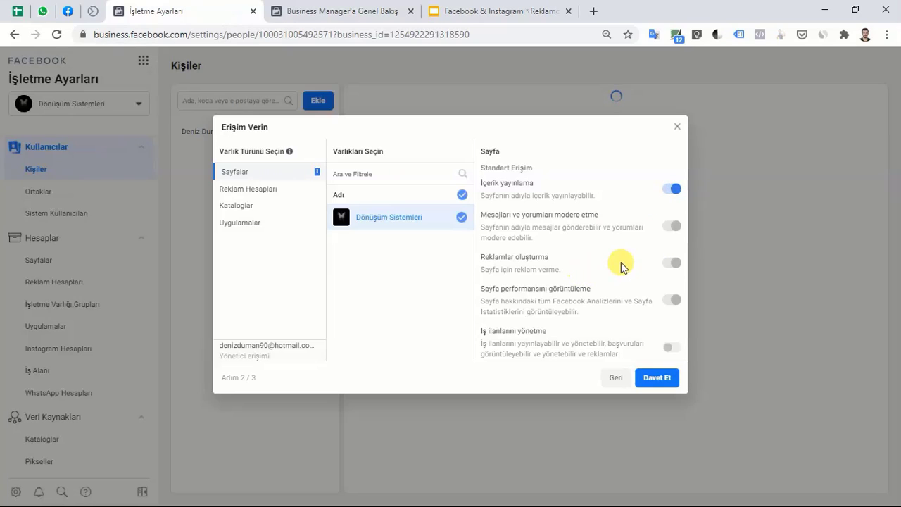
scroll(624, 263, "down", 1)
scroll(634, 204, "up", 2)
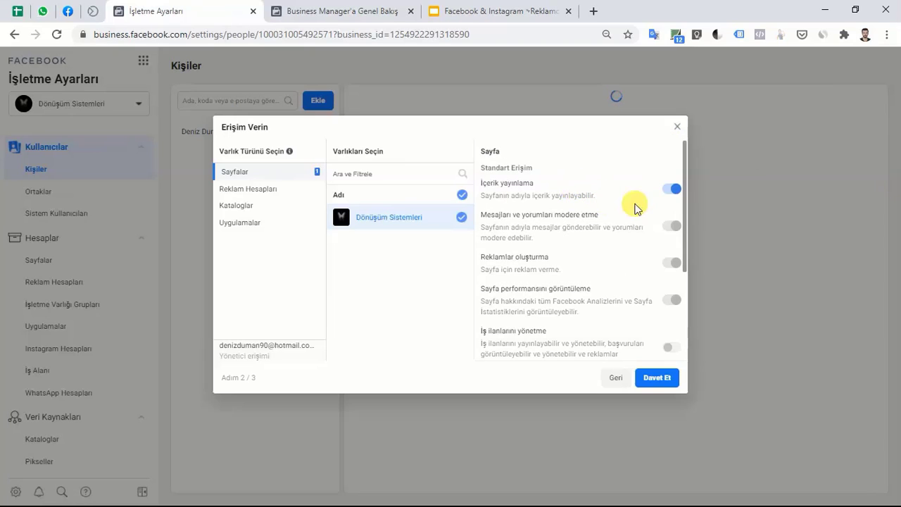
scroll(675, 254, "down", 3)
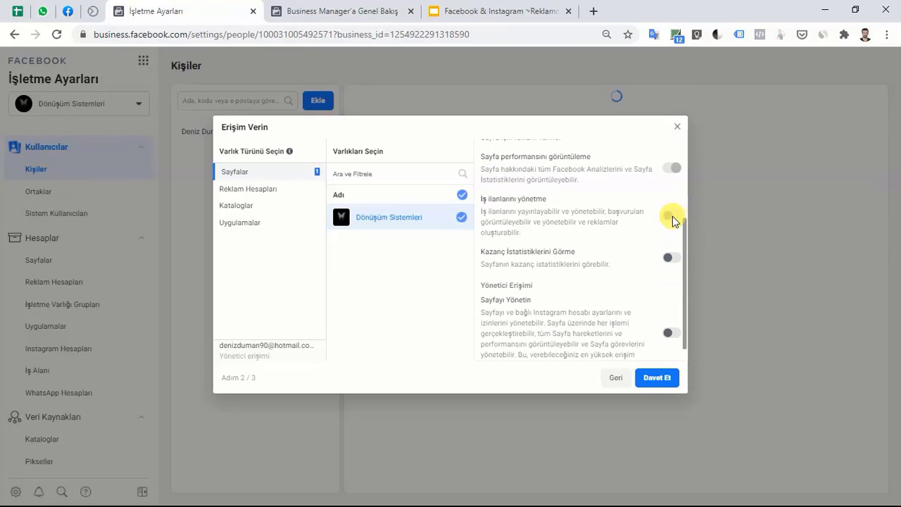
left_click(669, 257)
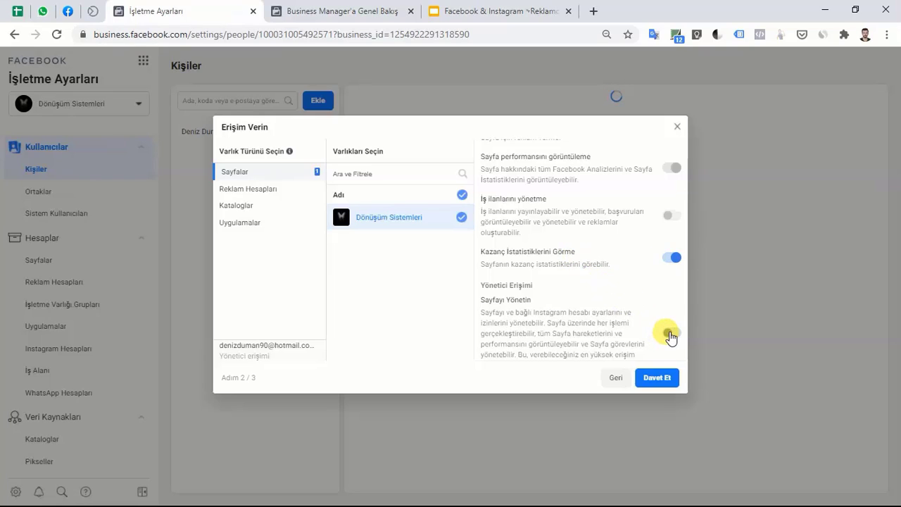
left_click(636, 318)
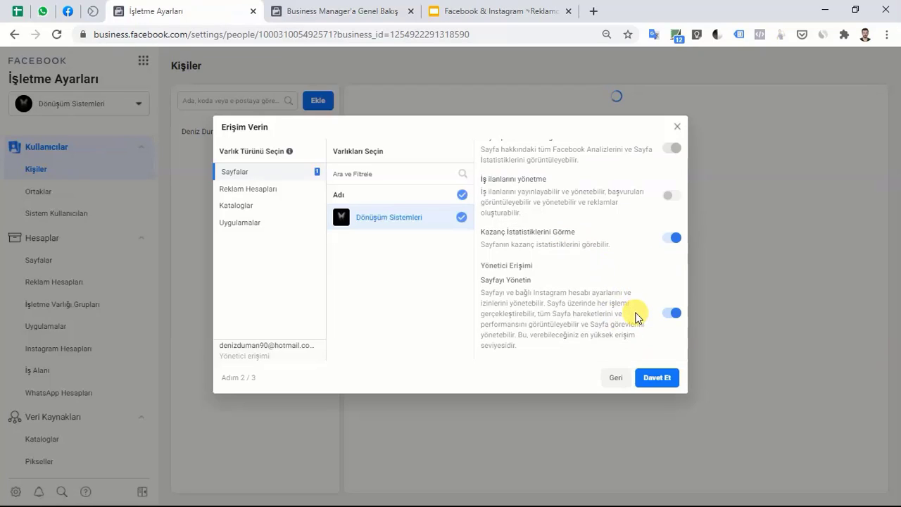
left_click(655, 383)
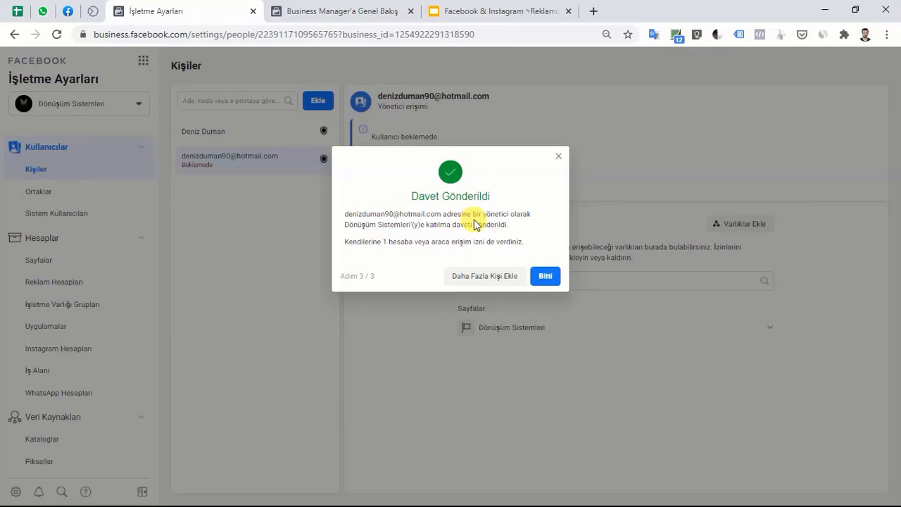
Close the Davet Gönderildi confirmation and open Varlıklar Ekle for the pending invitee.
left_click(546, 277)
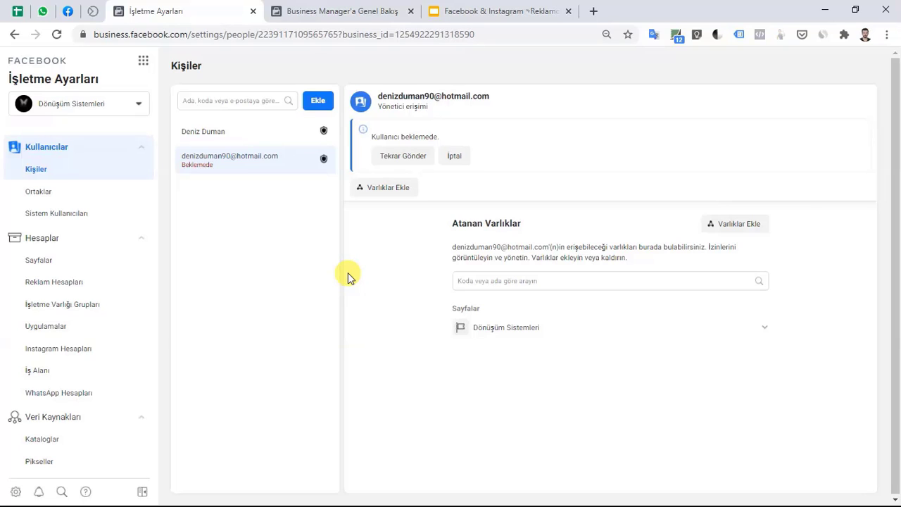
left_click(736, 223)
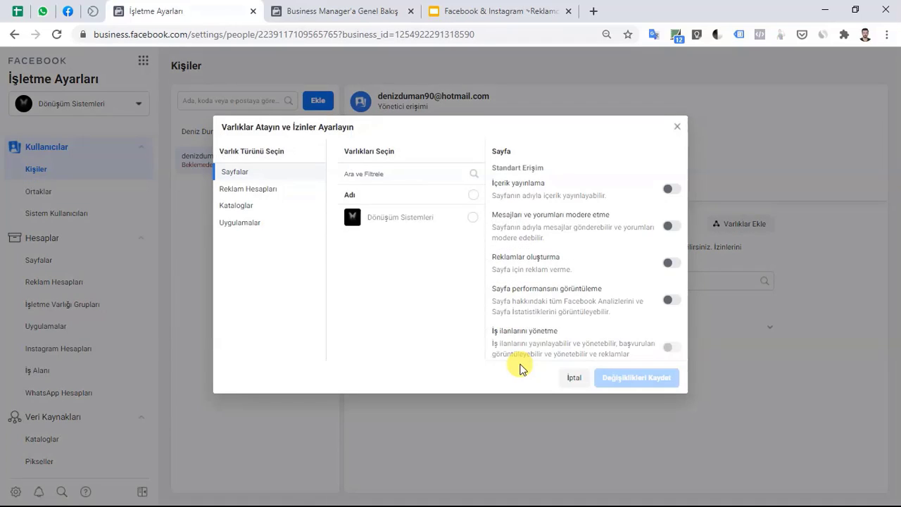
Assign LBB Reklam Hesabı with campaign management and full admin control, then save the changes.
left_click(272, 192)
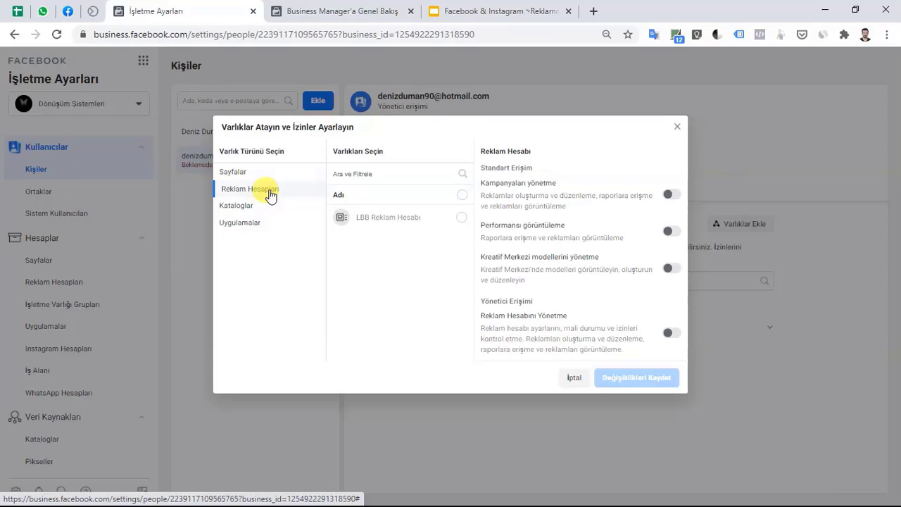
left_click(461, 219)
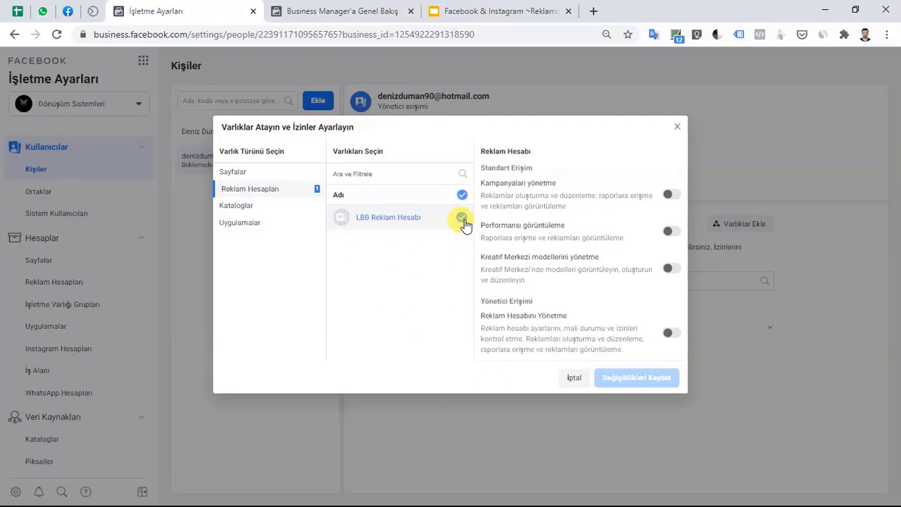
left_click(671, 194)
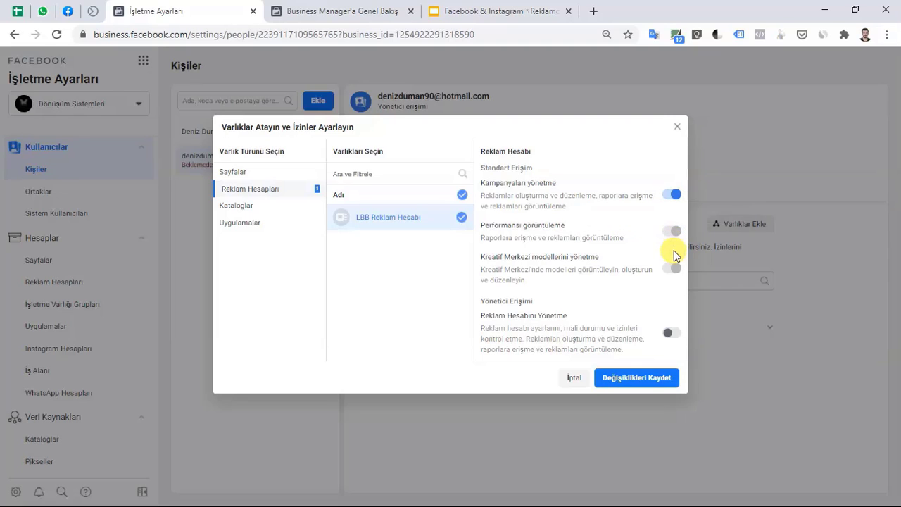
left_click(666, 333)
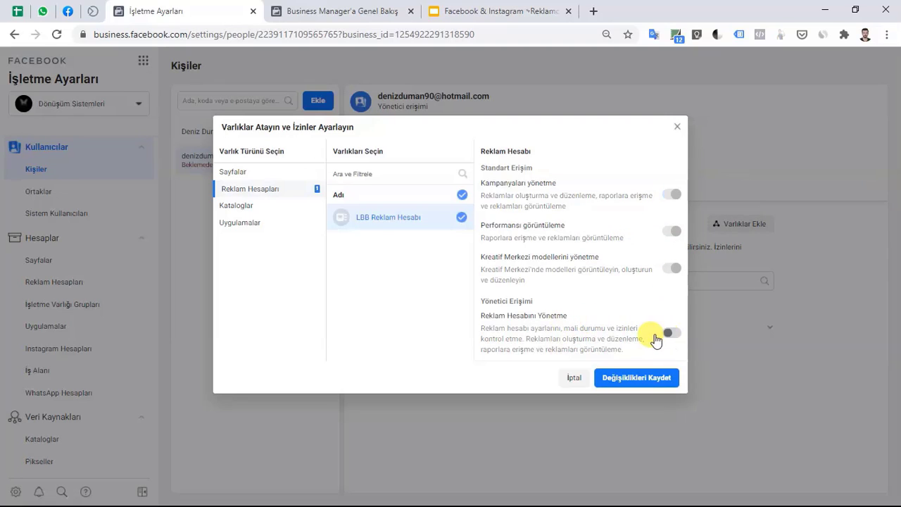
left_click(637, 378)
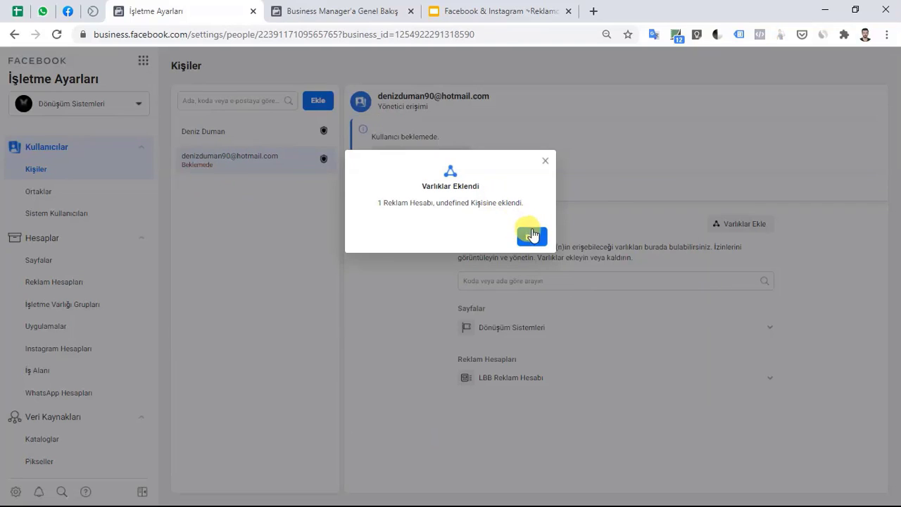
left_click(532, 237)
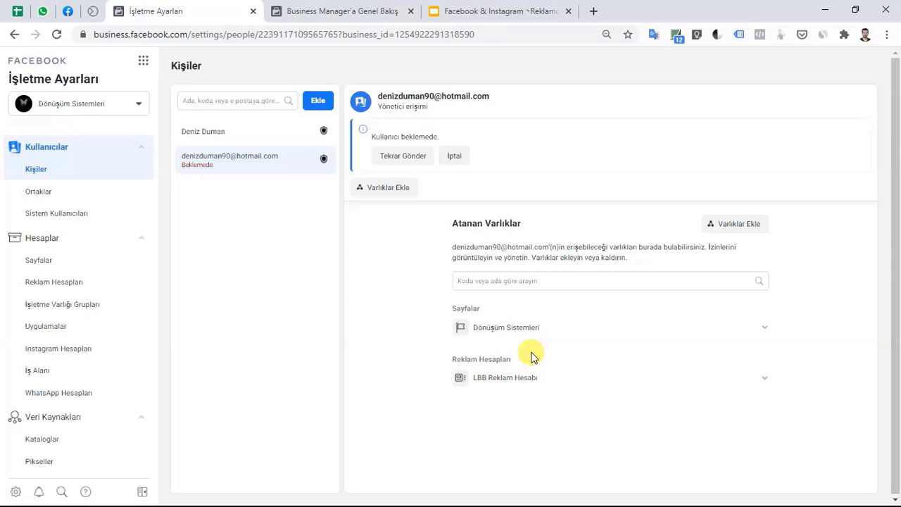